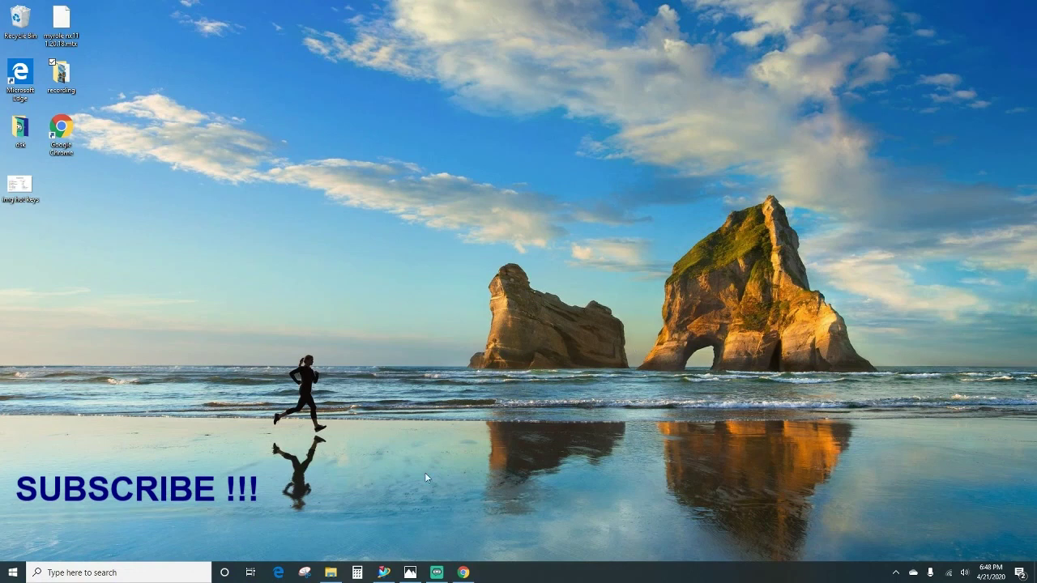
- Restore the minimized NX Learning Edition window from its taskbar preview
{"action": "mouse_move", "coordinate": [389, 579]}
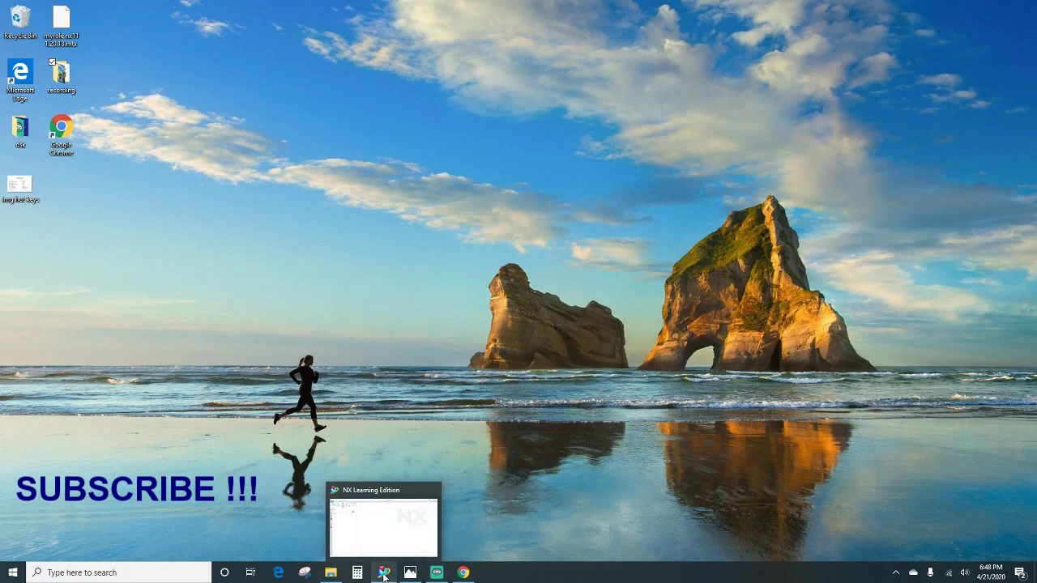
{"action": "left_click", "coordinate": [384, 574]}
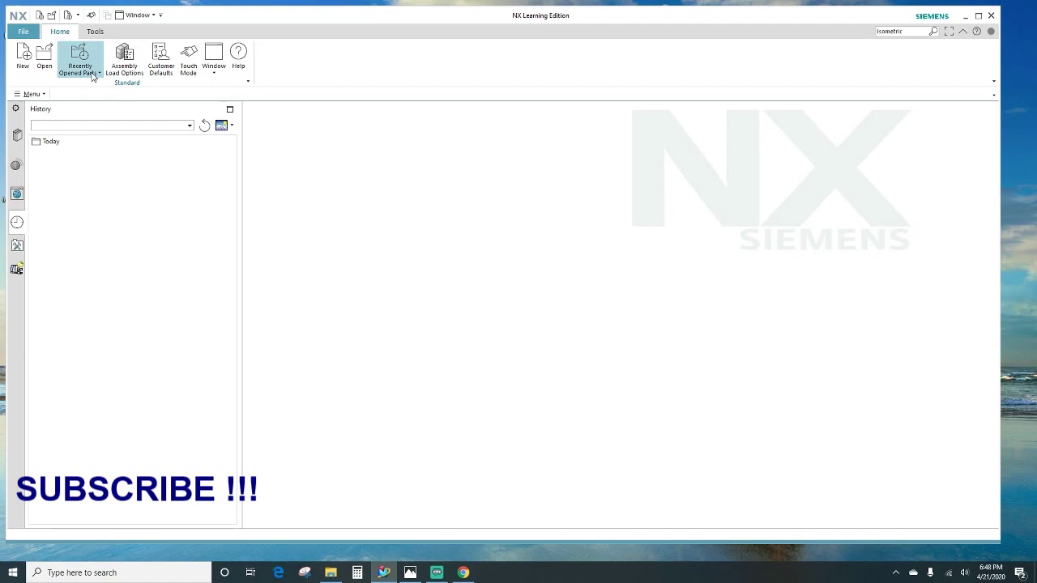
- Start a new Model part in millimetres and name it Tutorial 1
{"action": "left_click", "coordinate": [22, 57]}
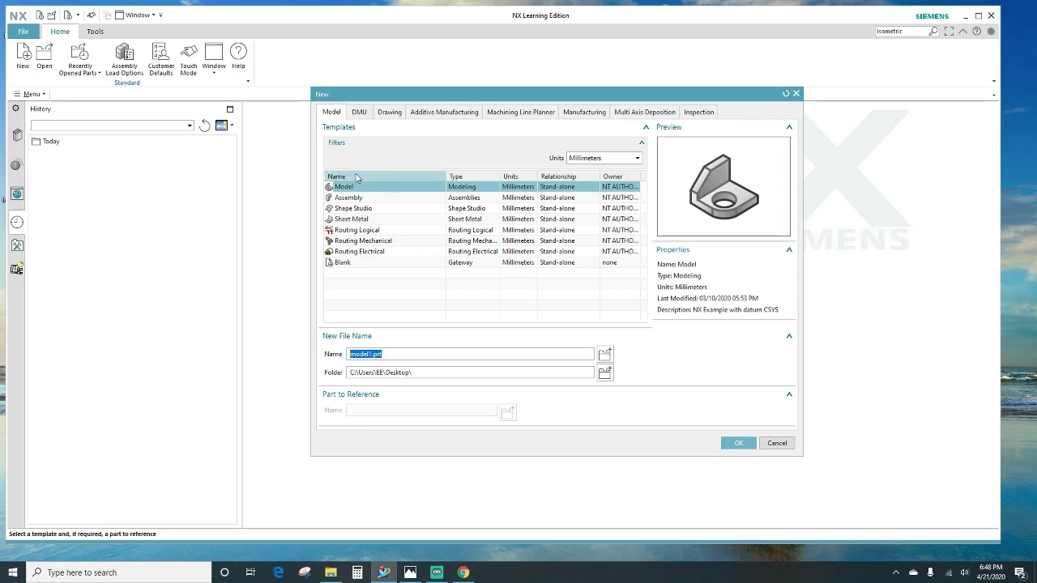
{"action": "left_click", "coordinate": [581, 160]}
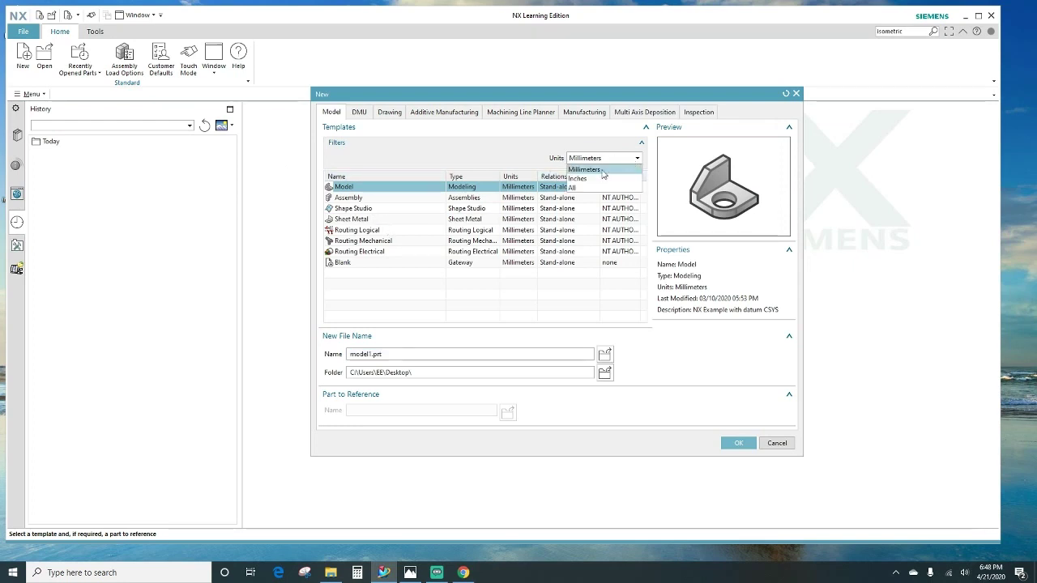
{"action": "left_click", "coordinate": [587, 169]}
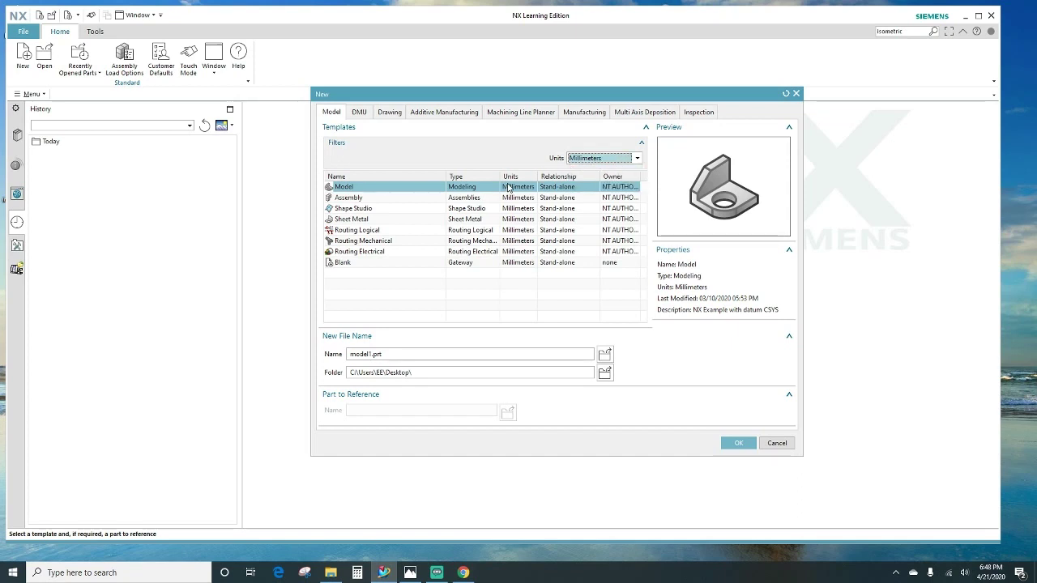
{"action": "double_click", "coordinate": [388, 355]}
{"action": "type", "text": "T"}
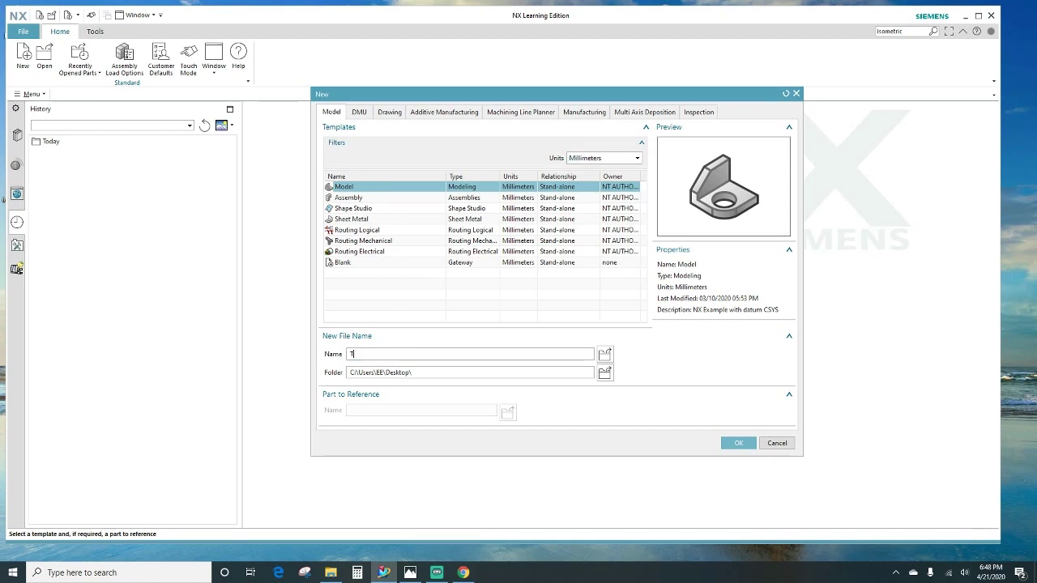
{"action": "type", "text": "utorial 1"}
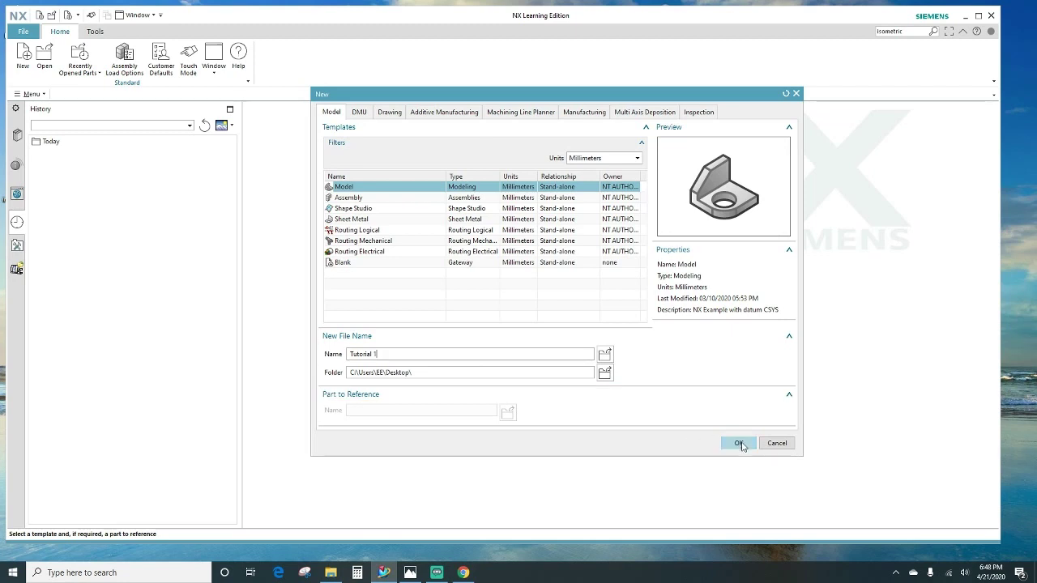
- Create the Tutorial 1.prt modeling part from the New dialog
{"action": "left_click", "coordinate": [739, 443]}
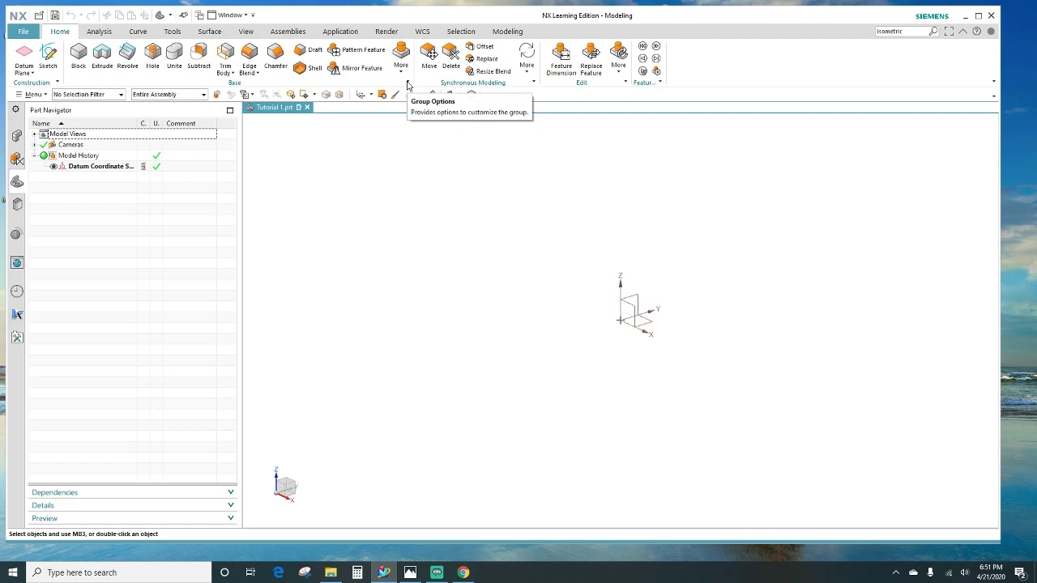
- Search the Customize commands for 'block' and drag Block onto the modelling command group
{"action": "left_click", "coordinate": [407, 84]}
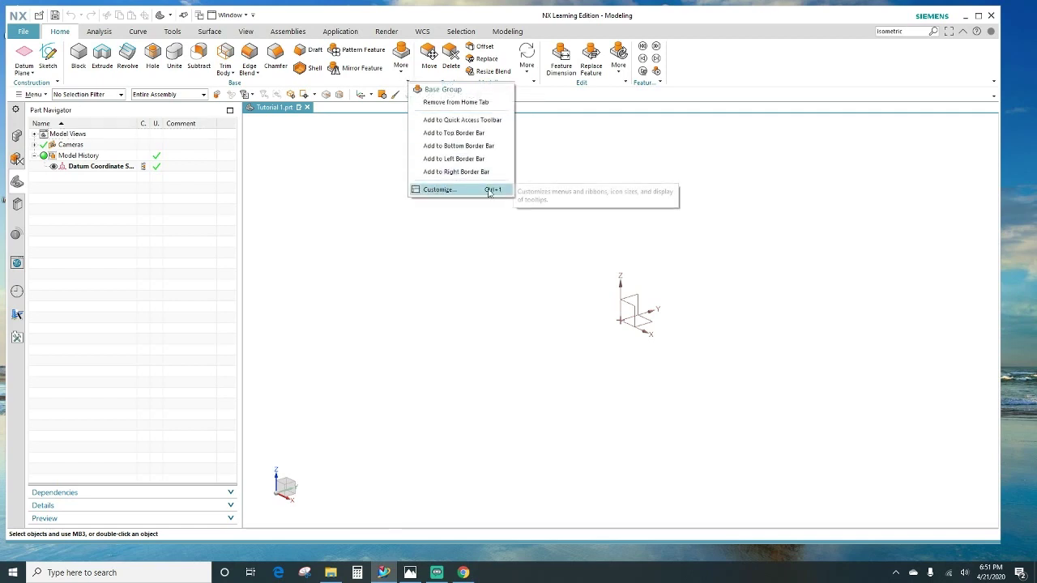
{"action": "left_click", "coordinate": [456, 191]}
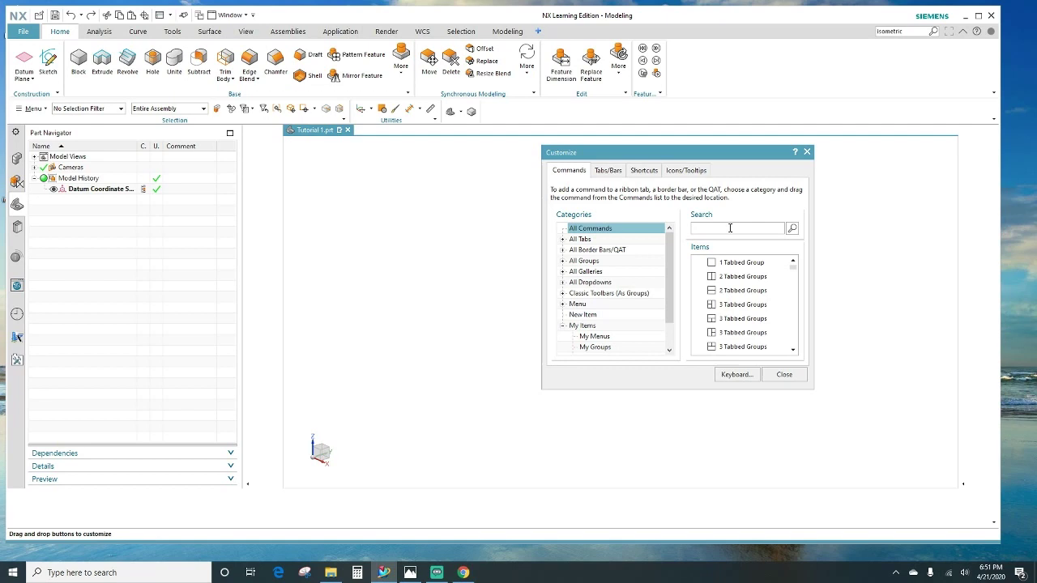
{"action": "type", "text": "block"}
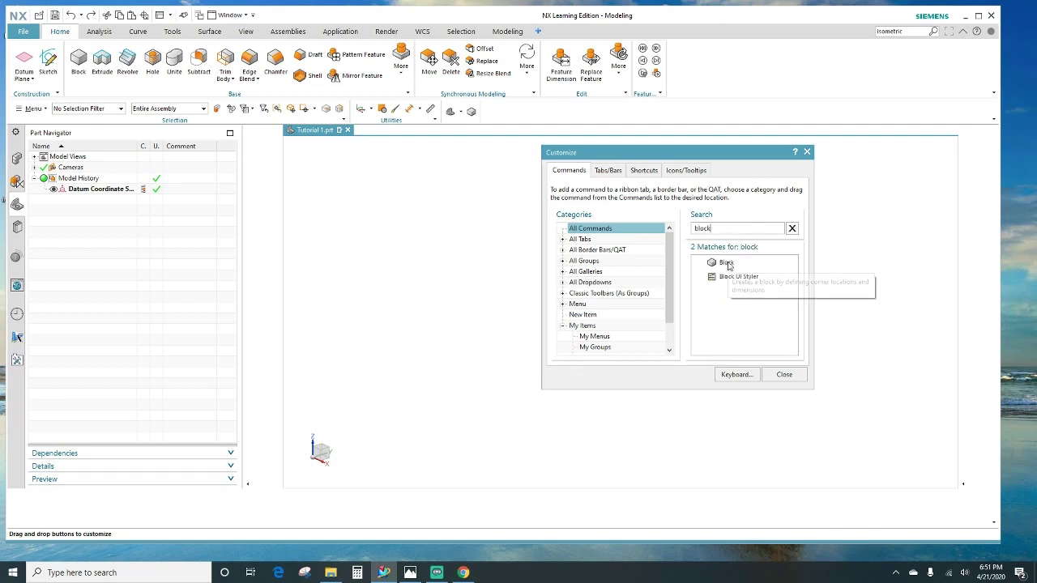
{"action": "left_click", "coordinate": [728, 264]}
{"action": "mouse_move", "coordinate": [728, 265]}
{"action": "left_mouse_down"}
{"action": "mouse_move", "coordinate": [552, 209]}
{"action": "mouse_move", "coordinate": [445, 157]}
{"action": "mouse_move", "coordinate": [354, 68]}
{"action": "mouse_move", "coordinate": [387, 58]}
{"action": "mouse_move", "coordinate": [387, 68]}
{"action": "left_mouse_up"}
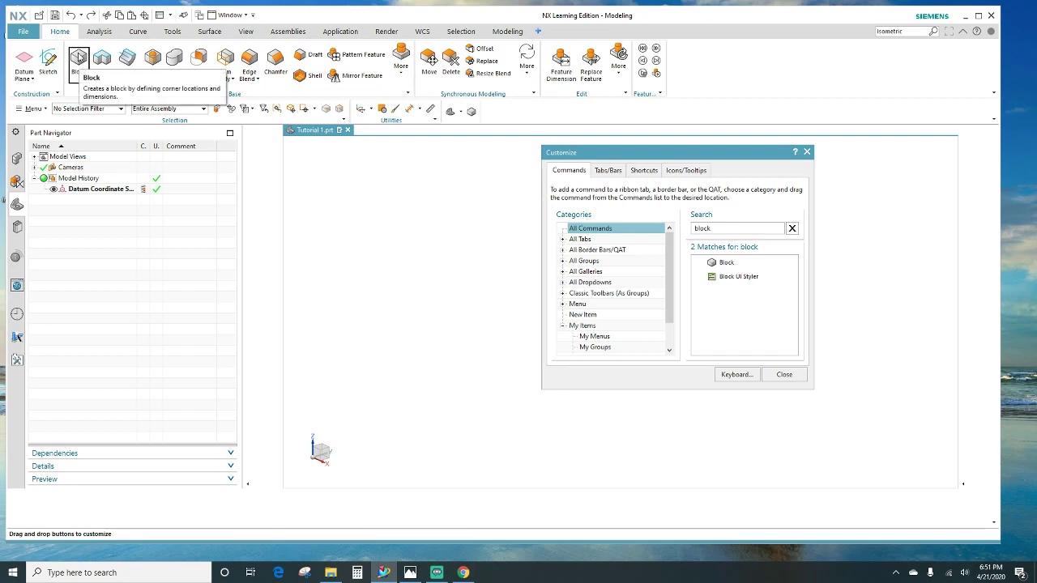
- Close the Customize dialog and bring up the standard view orientation list
{"action": "left_click", "coordinate": [806, 153]}
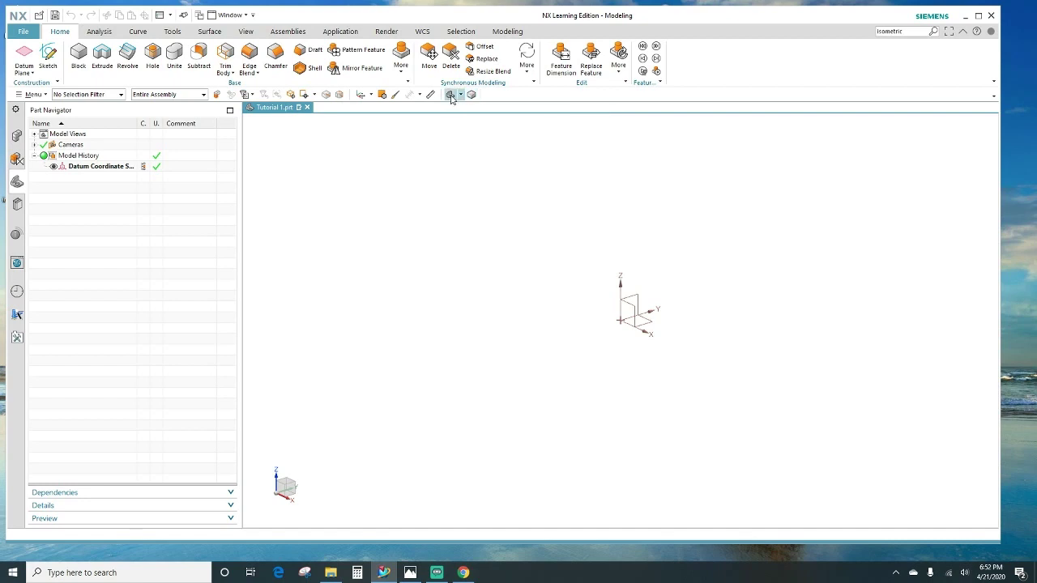
{"action": "left_click", "coordinate": [460, 96]}
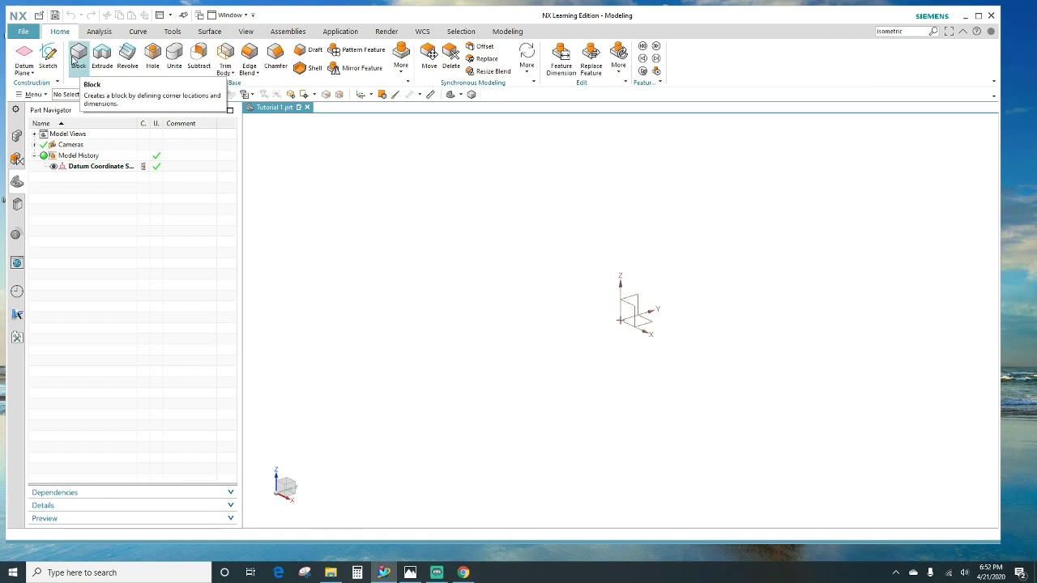
- Insert a Block with 100 mm edge lengths at the origin, then orbit to view it
{"action": "left_click", "coordinate": [32, 96]}
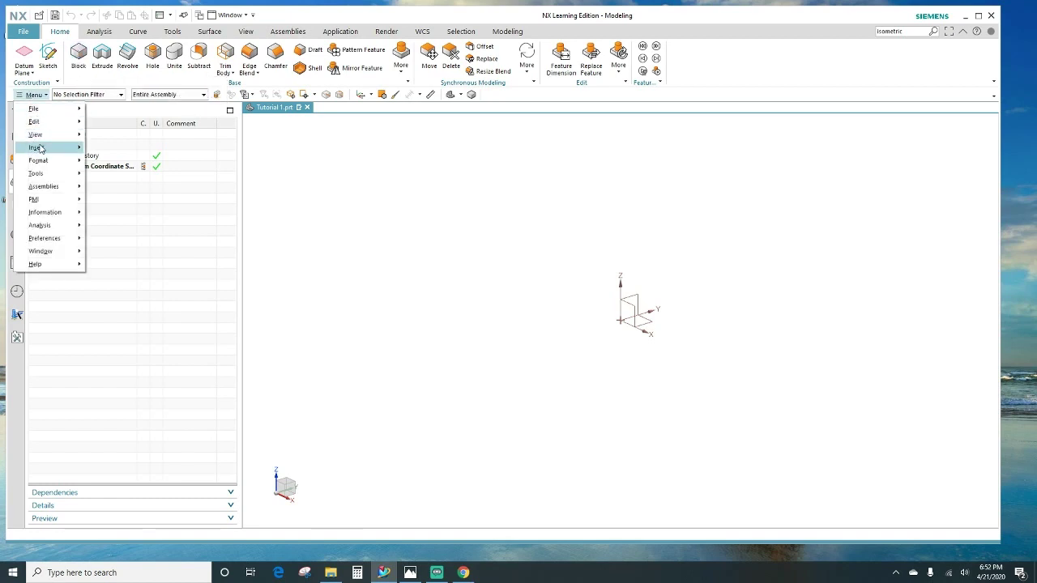
{"action": "mouse_move", "coordinate": [39, 148]}
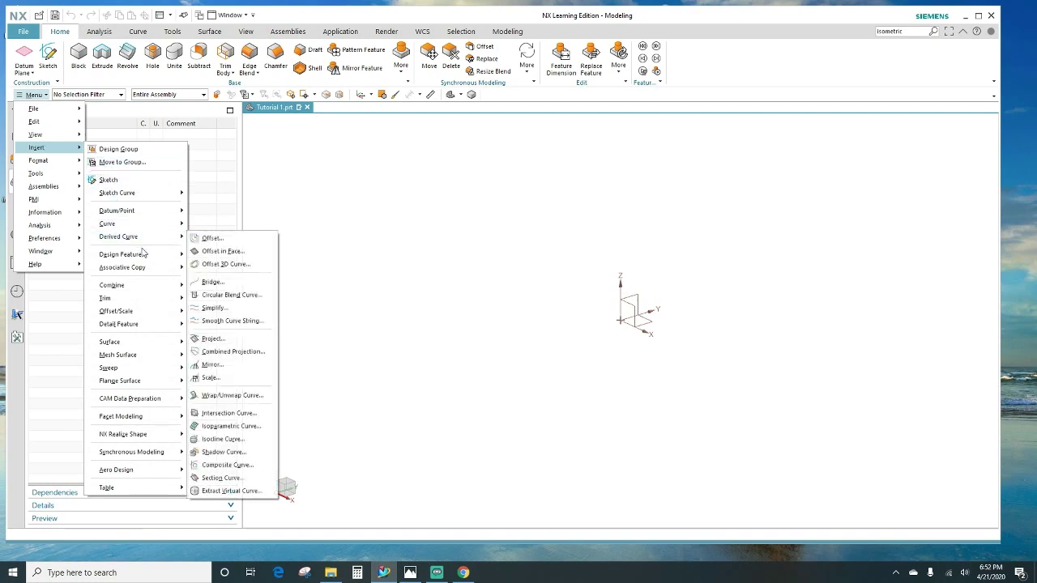
{"action": "mouse_move", "coordinate": [141, 255]}
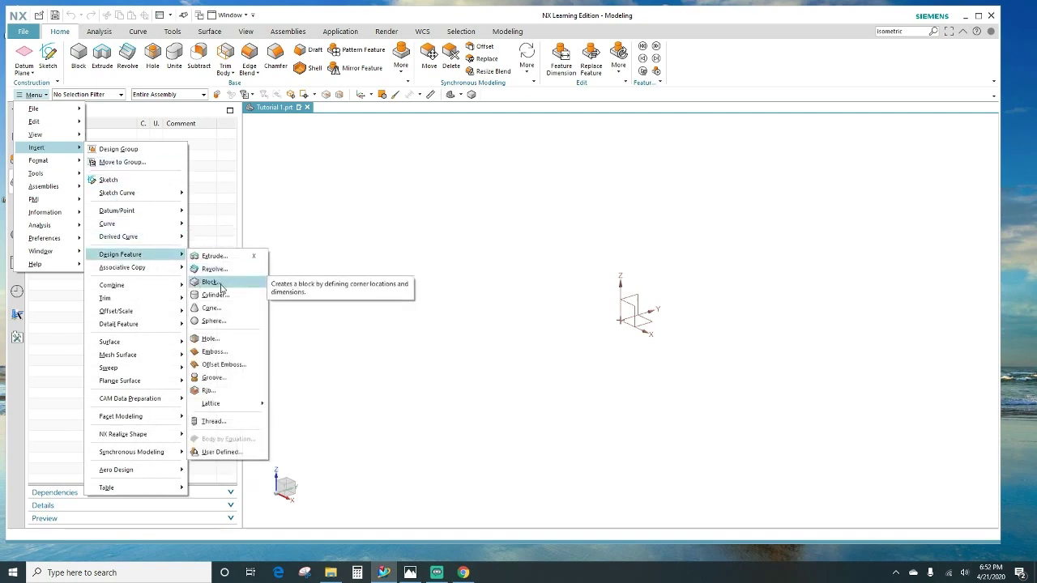
{"action": "left_click", "coordinate": [221, 282]}
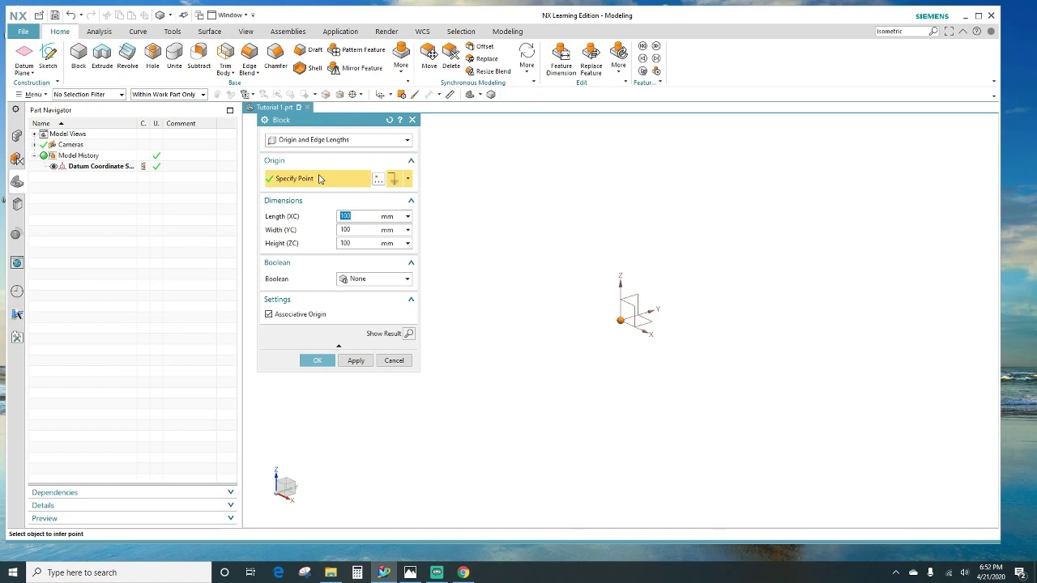
{"action": "left_click", "coordinate": [345, 216]}
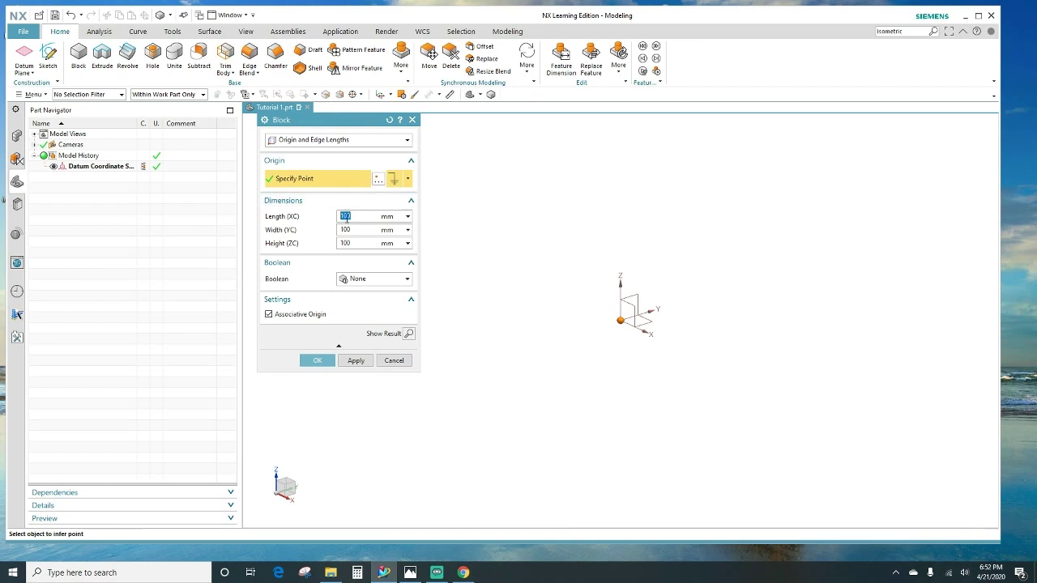
{"action": "left_click", "coordinate": [317, 362]}
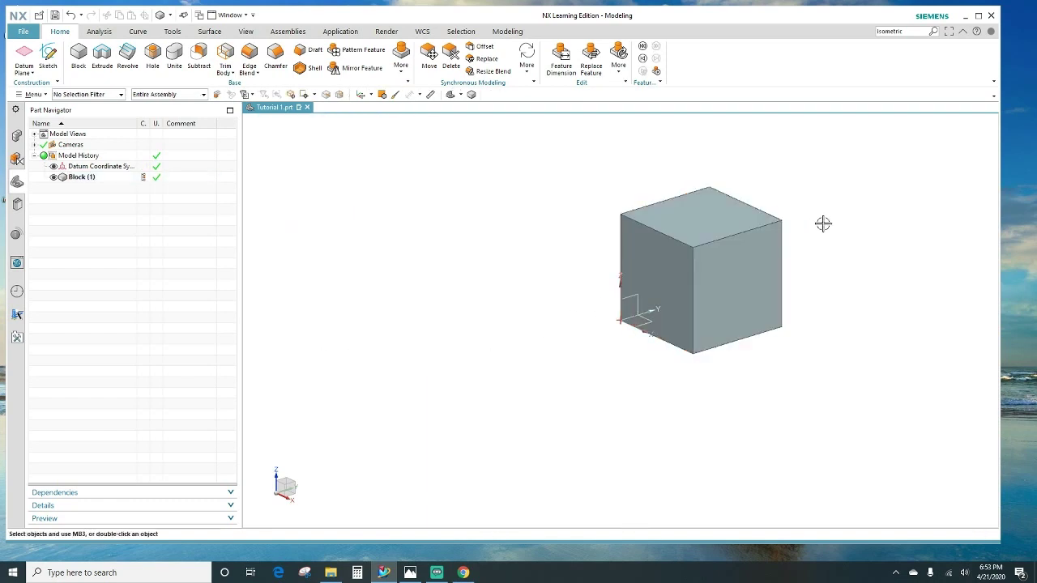
{"action": "middle_click_drag", "start_coordinate": [870, 224], "coordinate": [641, 315]}
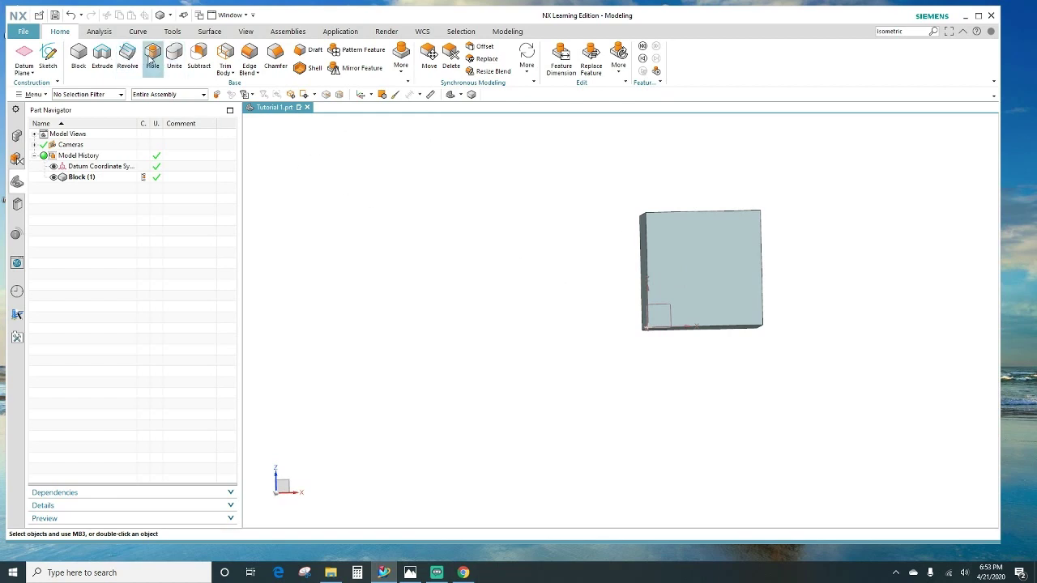
- Start a Hole feature and orbit to show the block's front face and top edge
{"action": "left_click", "coordinate": [153, 53]}
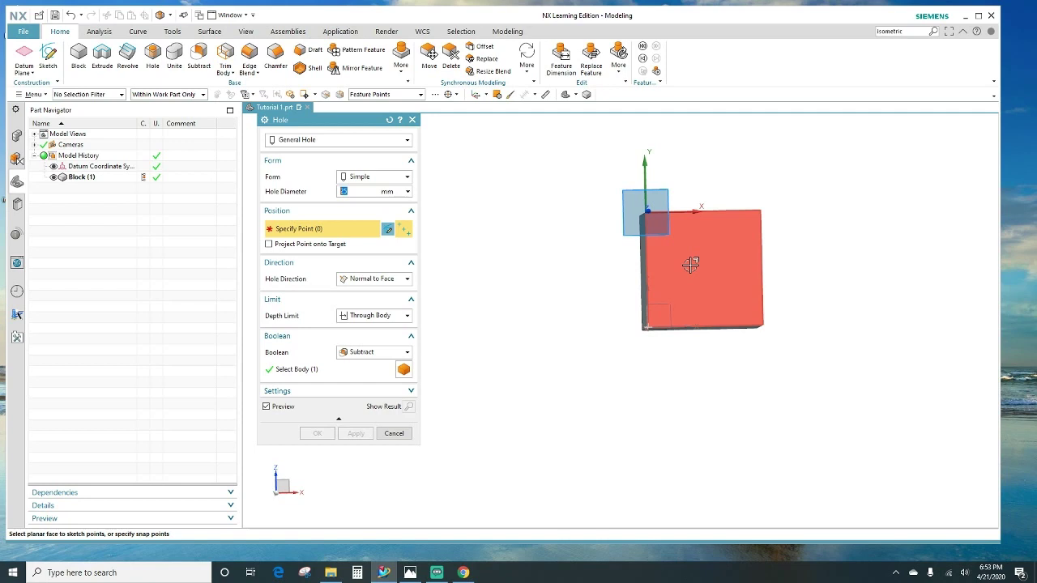
{"action": "middle_click_drag", "start_coordinate": [799, 225], "coordinate": [892, 285]}
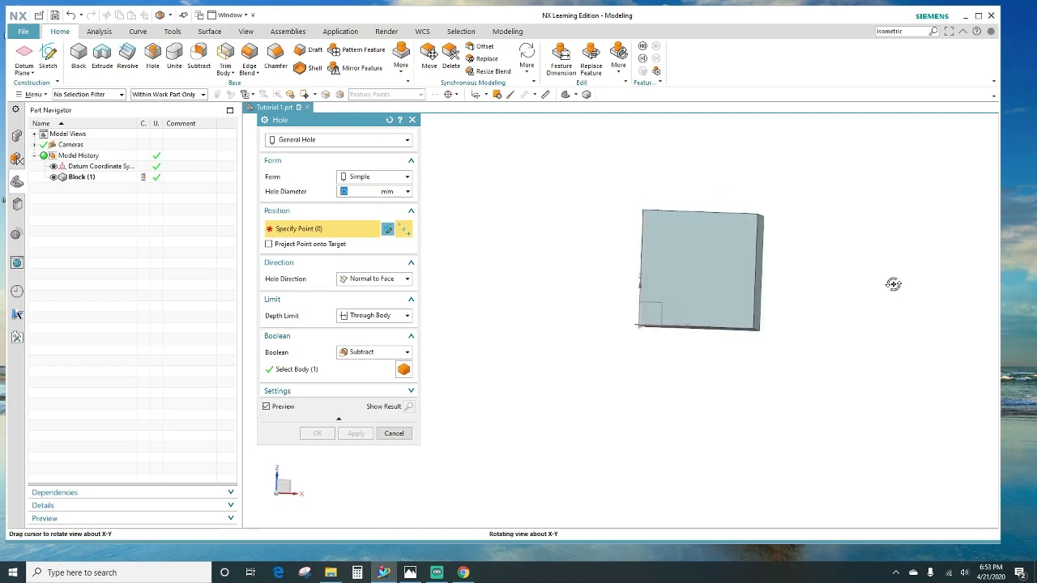
{"action": "middle_click_drag", "start_coordinate": [892, 284], "coordinate": [698, 271]}
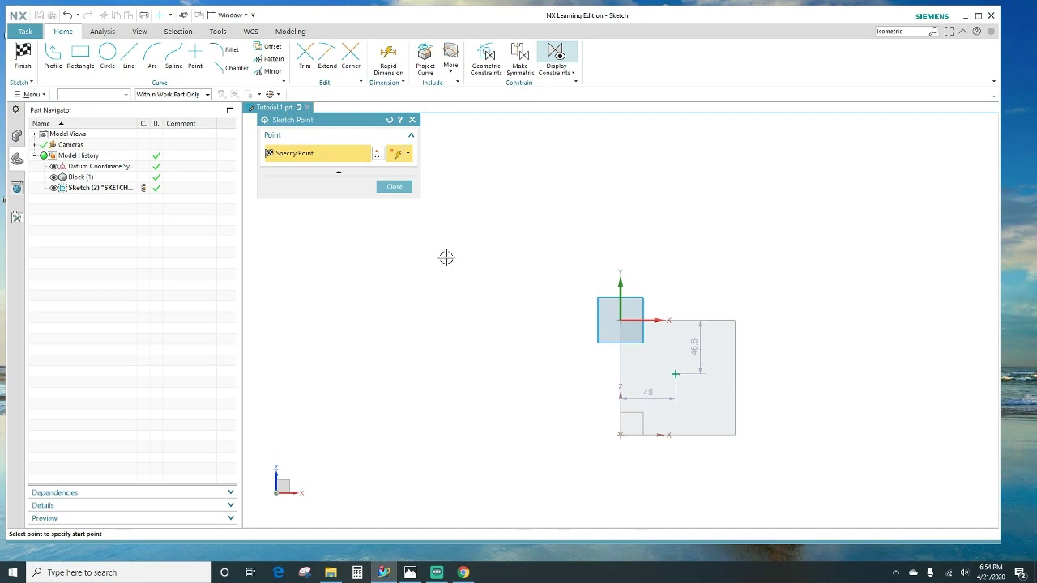
- Dimension the hole point 50 mm vertically and 50 mm horizontally from the edges
{"action": "left_click", "coordinate": [389, 187]}
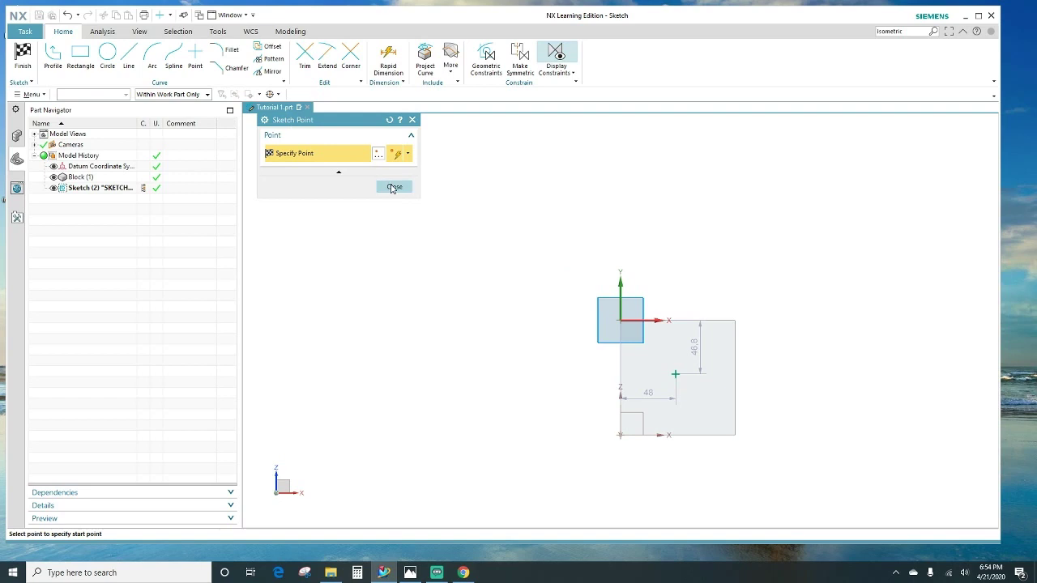
{"action": "double_click", "coordinate": [696, 346]}
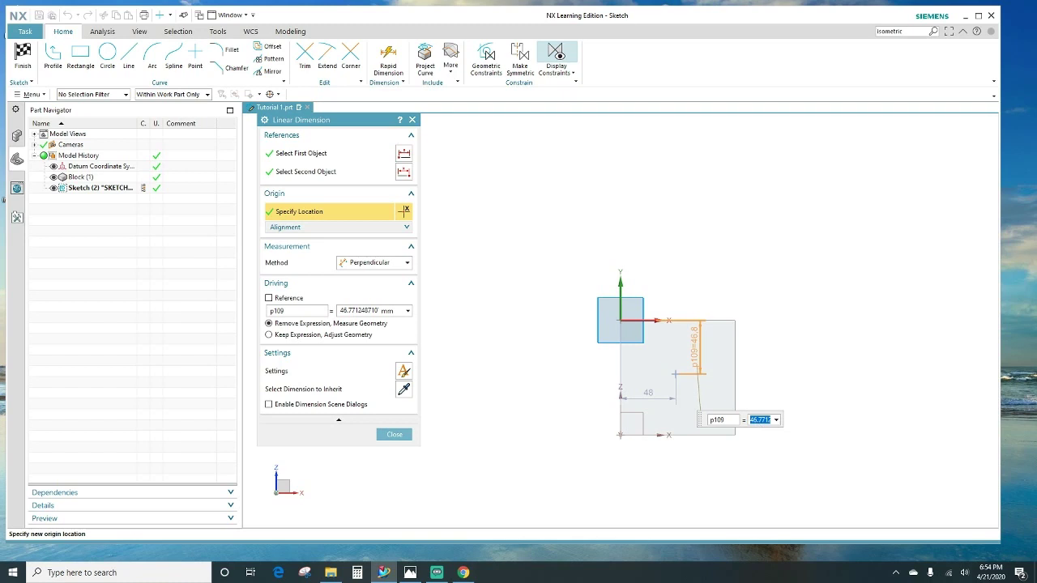
{"action": "type", "text": "50"}
{"action": "key", "text": "Return"}
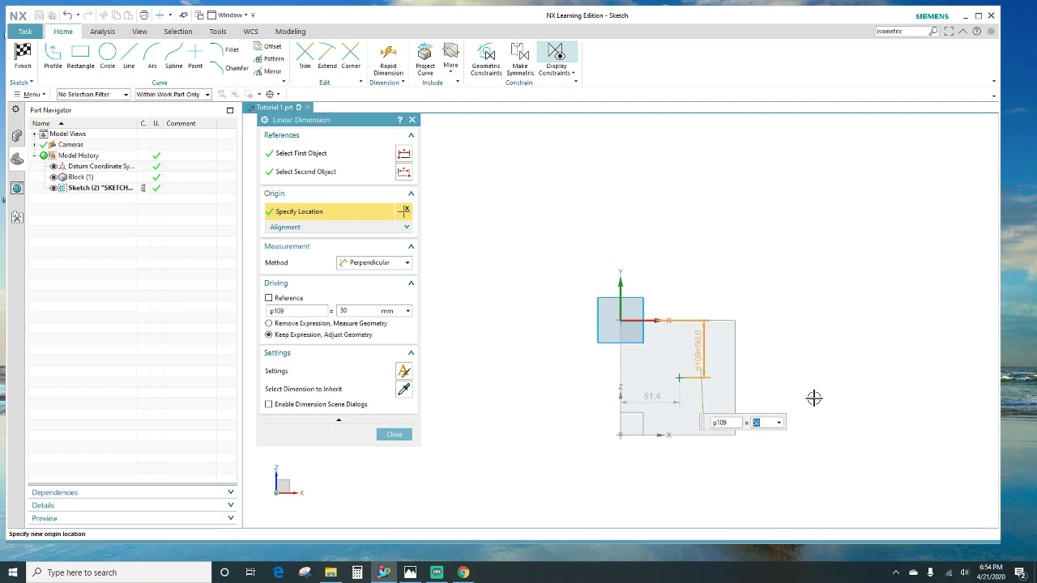
{"action": "left_click", "coordinate": [652, 413]}
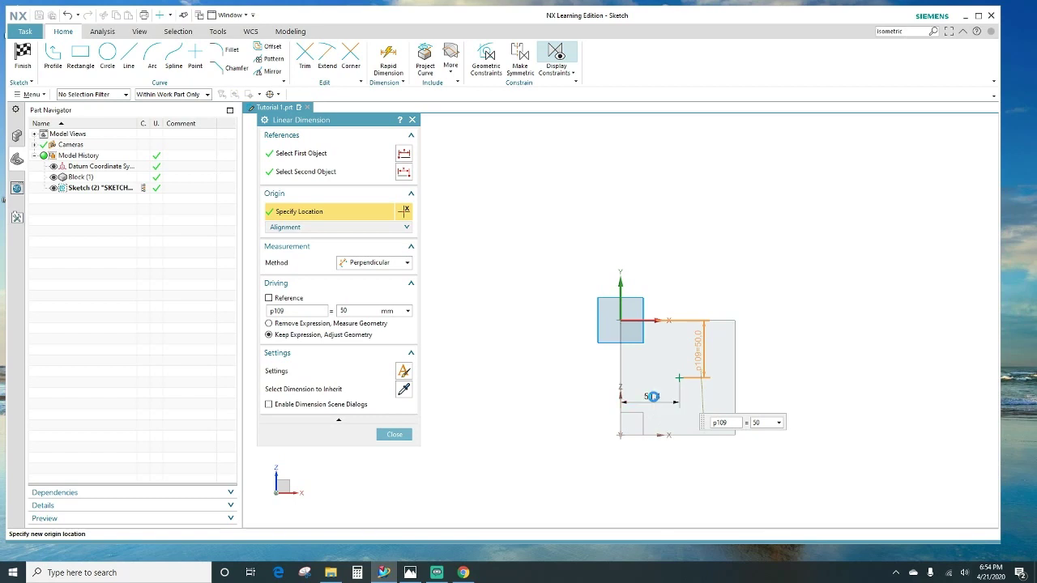
{"action": "middle_click", "coordinate": [654, 414]}
{"action": "double_click", "coordinate": [654, 414]}
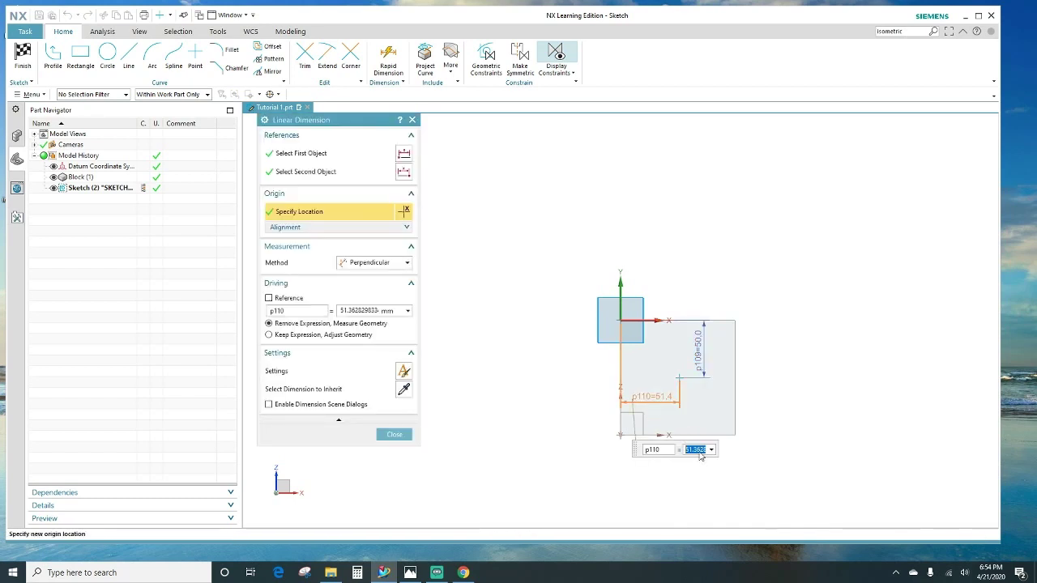
{"action": "type", "text": "50"}
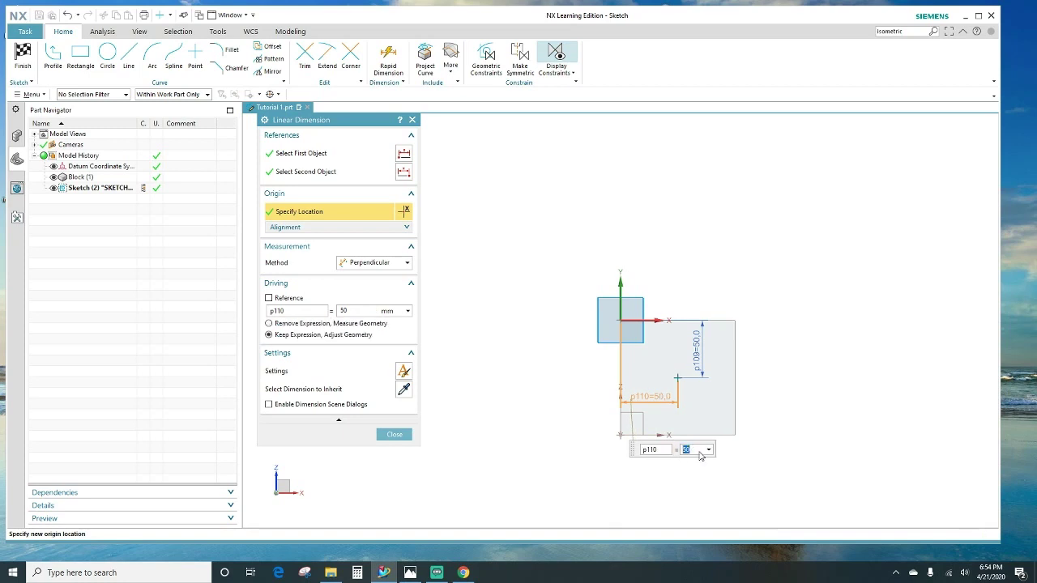
{"action": "key", "text": "Return"}
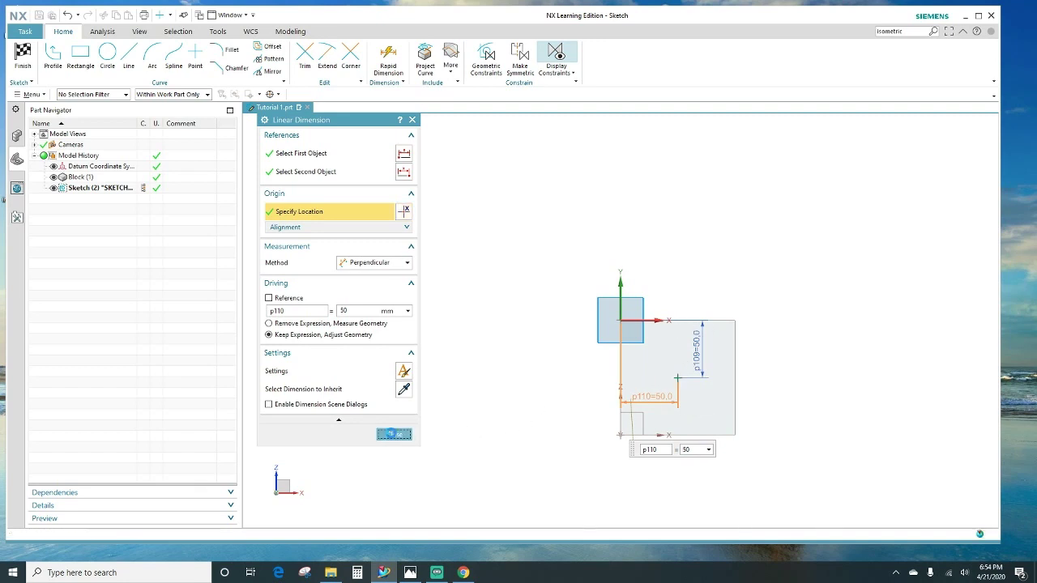
{"action": "left_click", "coordinate": [394, 436]}
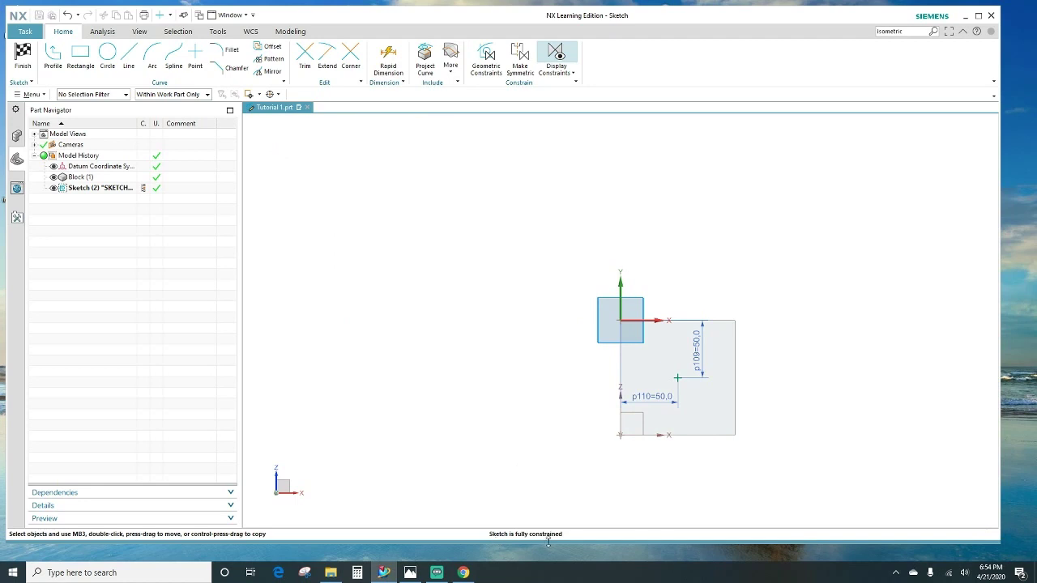
- Finish the sketch and set the hole diameter to 10 mm
{"action": "left_click", "coordinate": [22, 57]}
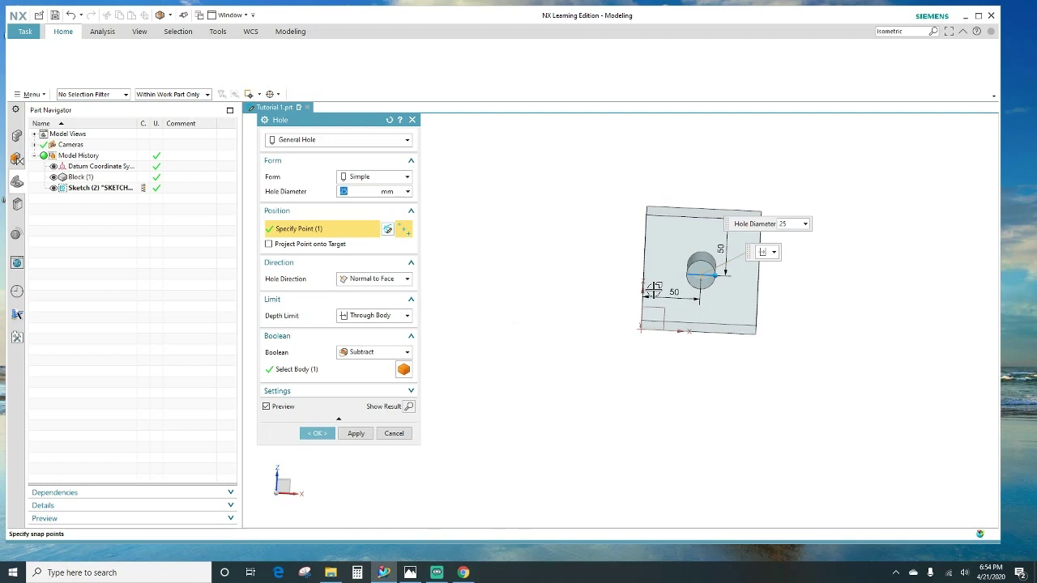
{"action": "middle_click_drag", "start_coordinate": [729, 320], "coordinate": [757, 321]}
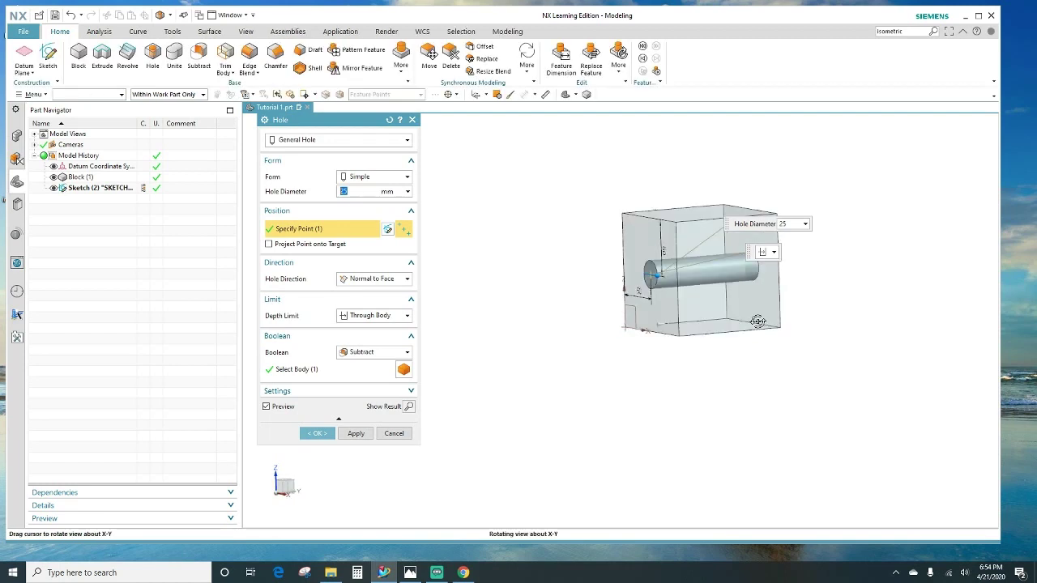
{"action": "middle_click_drag", "start_coordinate": [758, 321], "coordinate": [721, 317]}
{"action": "middle_click_drag", "start_coordinate": [559, 320], "coordinate": [631, 317]}
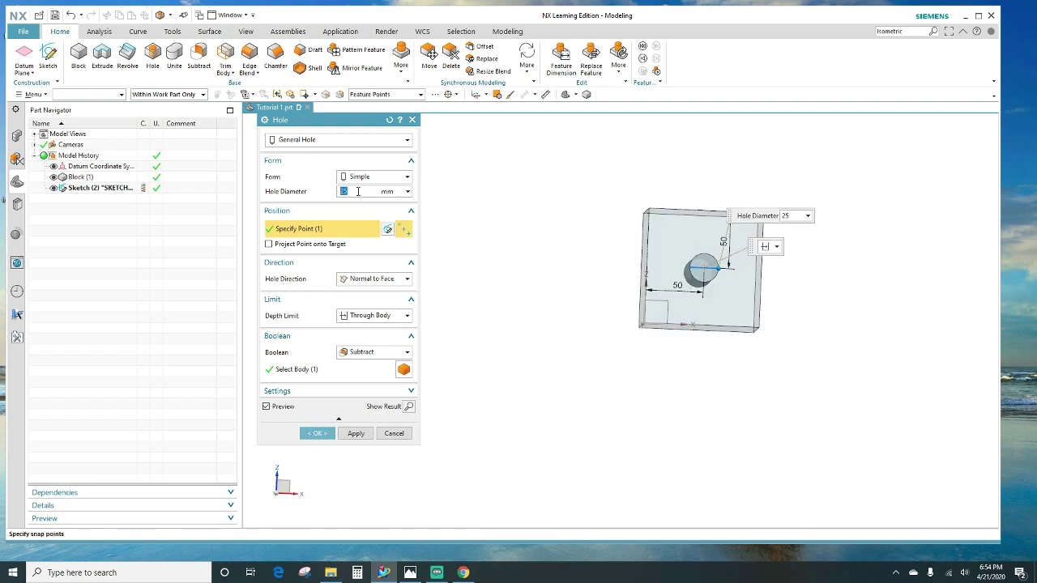
{"action": "type", "text": "10"}
{"action": "key", "text": "Return"}
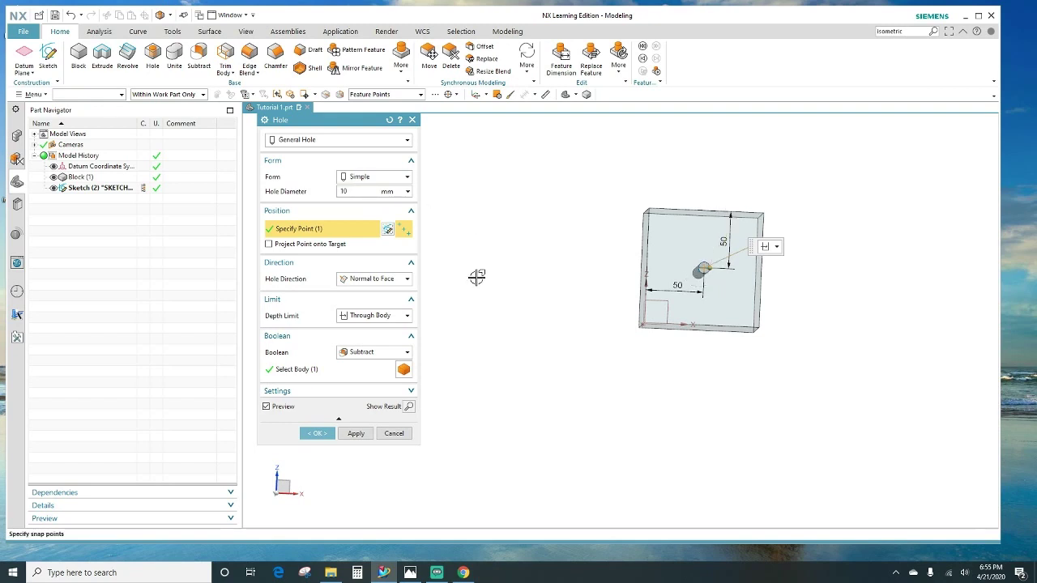
- Try a 10 mm Value depth limit, then switch the hole to Through Body
{"action": "mouse_move", "coordinate": [560, 319]}
{"action": "middle_mouse_down"}
{"action": "mouse_move", "coordinate": [553, 340]}
{"action": "mouse_move", "coordinate": [559, 324]}
{"action": "middle_mouse_up"}
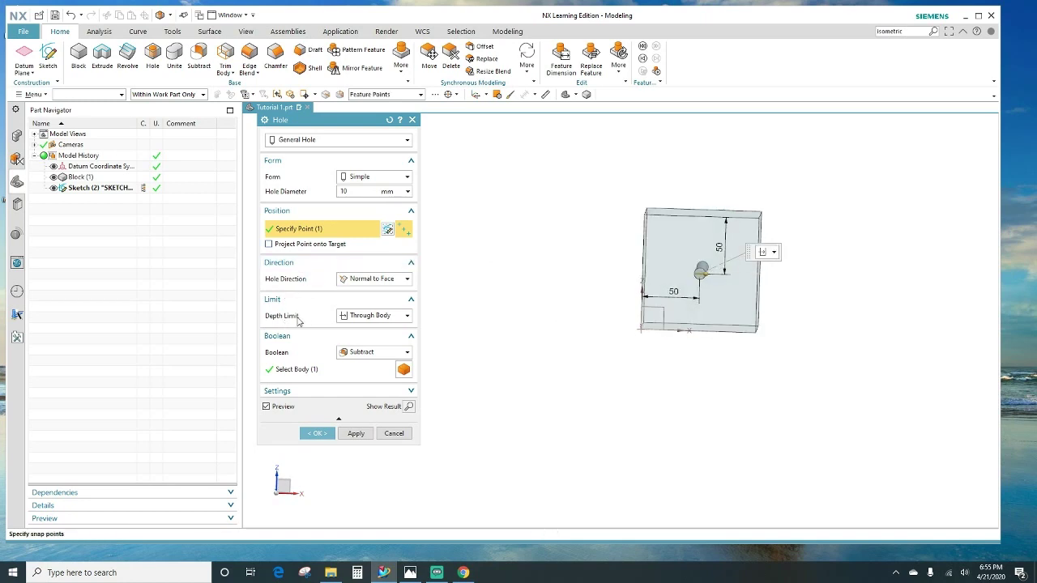
{"action": "left_click", "coordinate": [393, 321]}
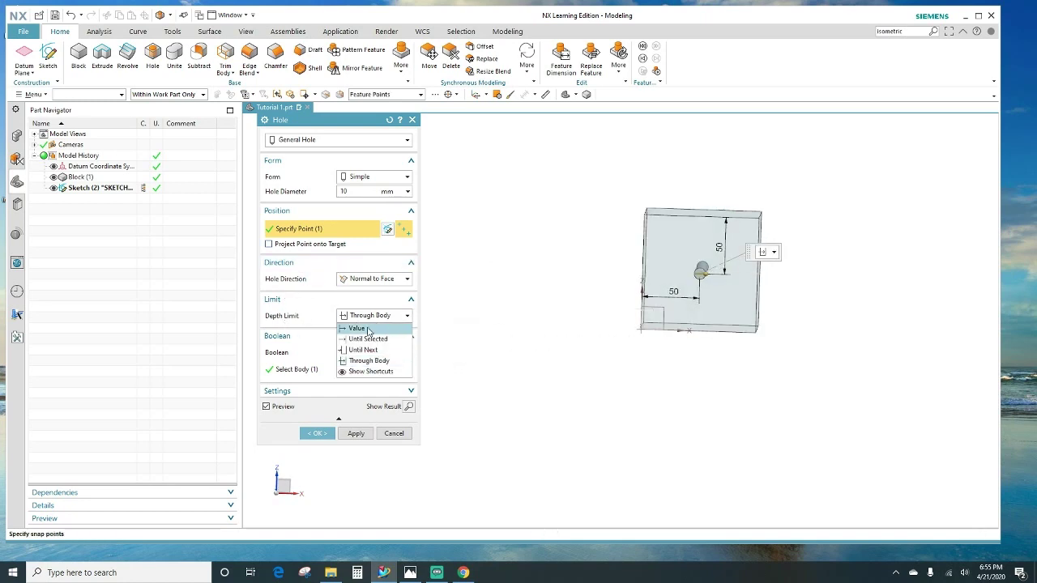
{"action": "left_click", "coordinate": [370, 330]}
{"action": "middle_click_drag", "start_coordinate": [574, 319], "coordinate": [672, 280]}
{"action": "left_click", "coordinate": [363, 329]}
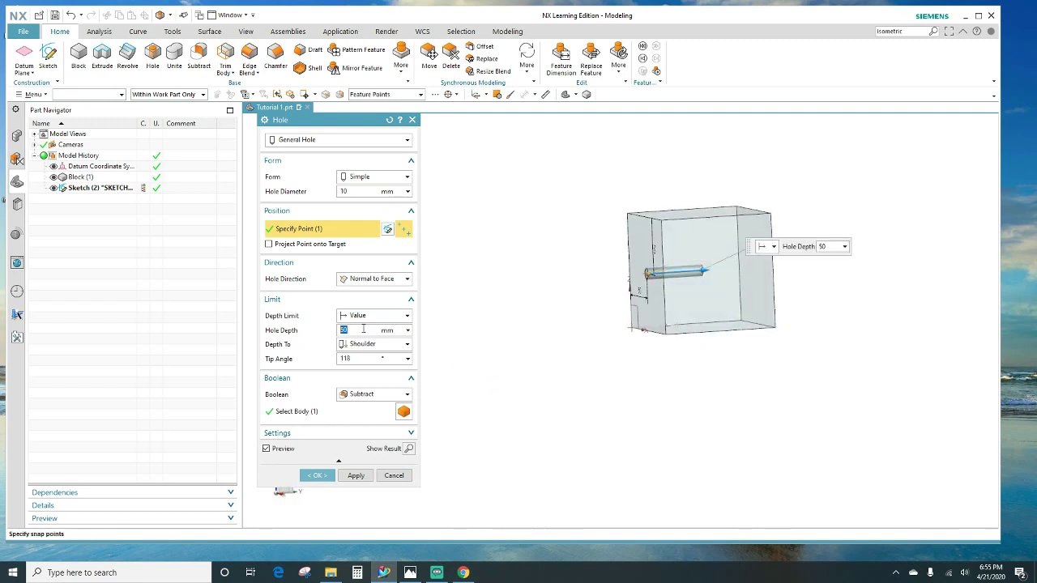
{"action": "key", "text": "Tab"}
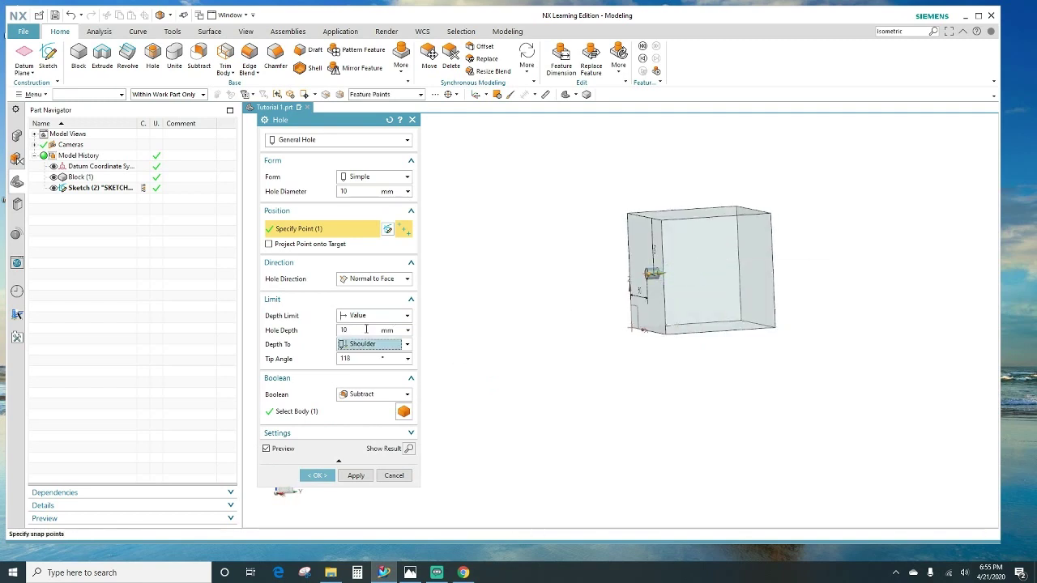
{"action": "middle_click_drag", "start_coordinate": [530, 312], "coordinate": [510, 318]}
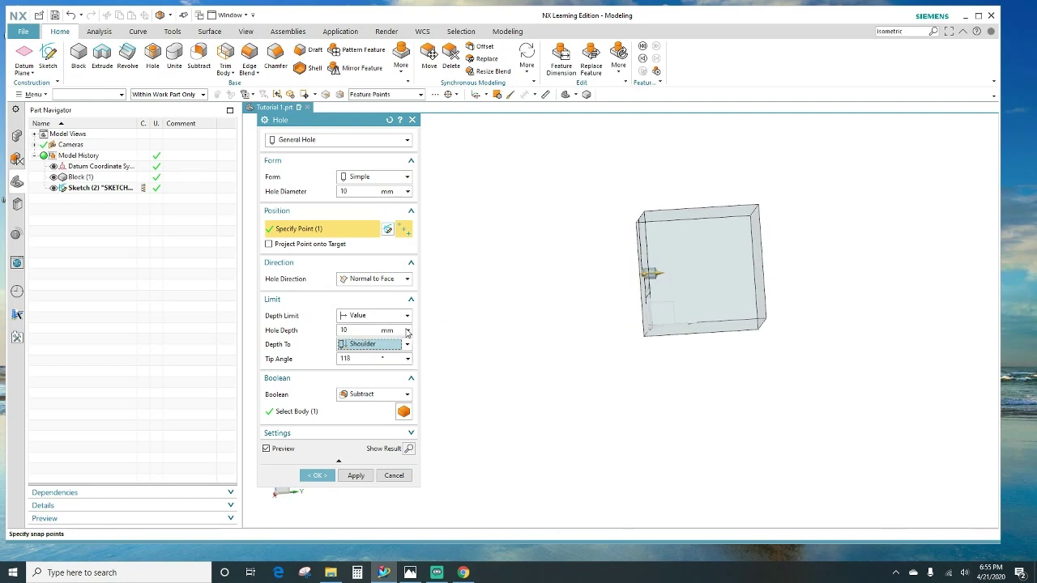
{"action": "left_click", "coordinate": [406, 315]}
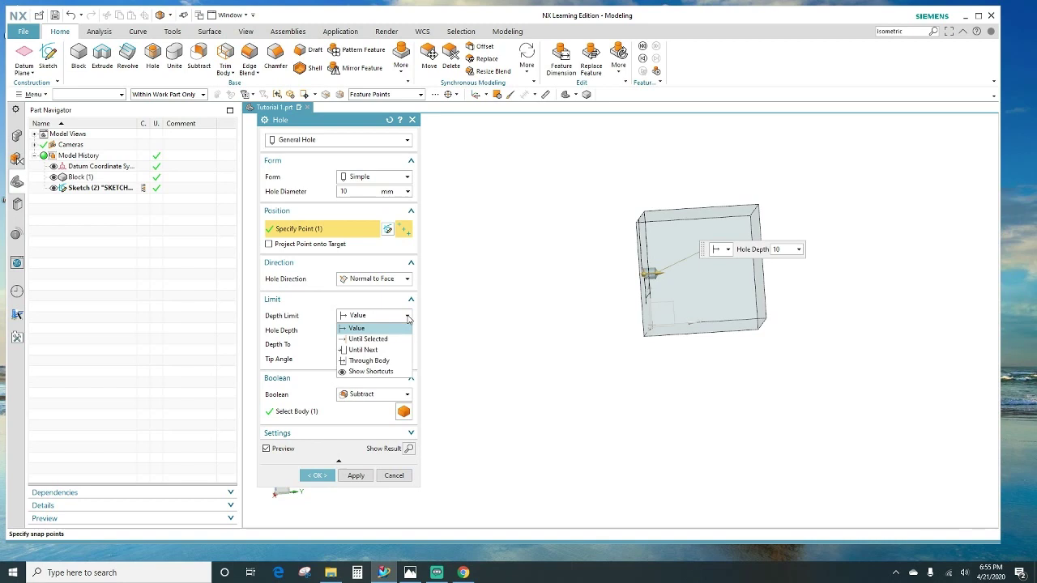
{"action": "left_click", "coordinate": [382, 366]}
{"action": "middle_click_drag", "start_coordinate": [600, 319], "coordinate": [574, 329]}
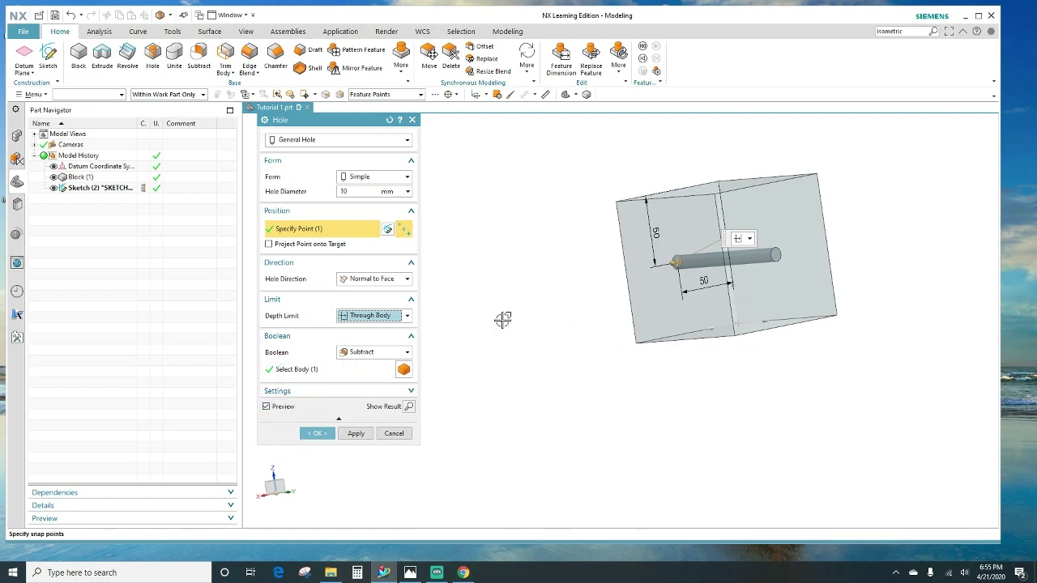
- Confirm the Ø10 through hole and orbit the cube to show its top and left faces
{"action": "left_click", "coordinate": [315, 433]}
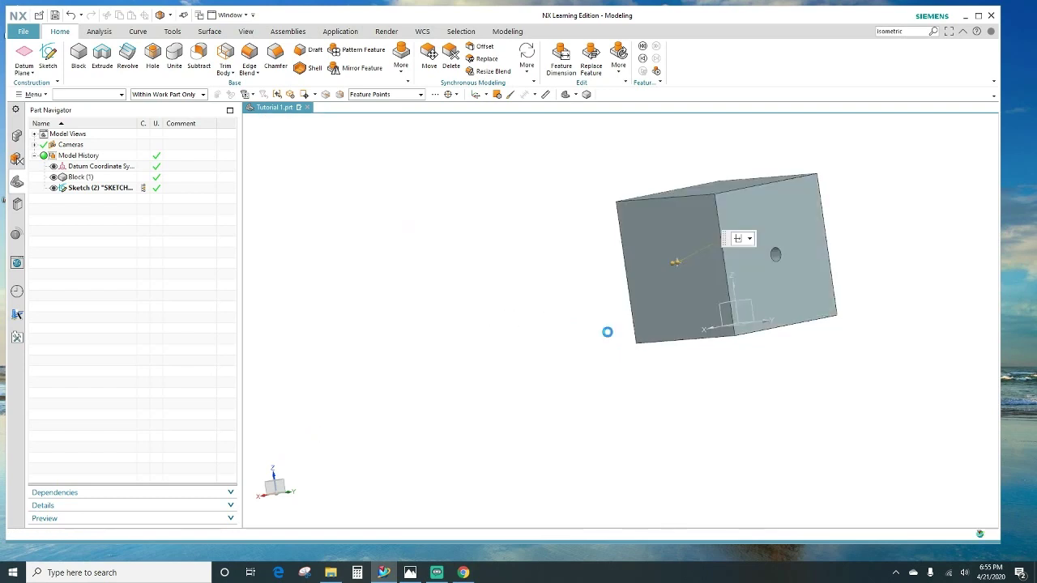
{"action": "middle_click_drag", "start_coordinate": [863, 254], "coordinate": [712, 285]}
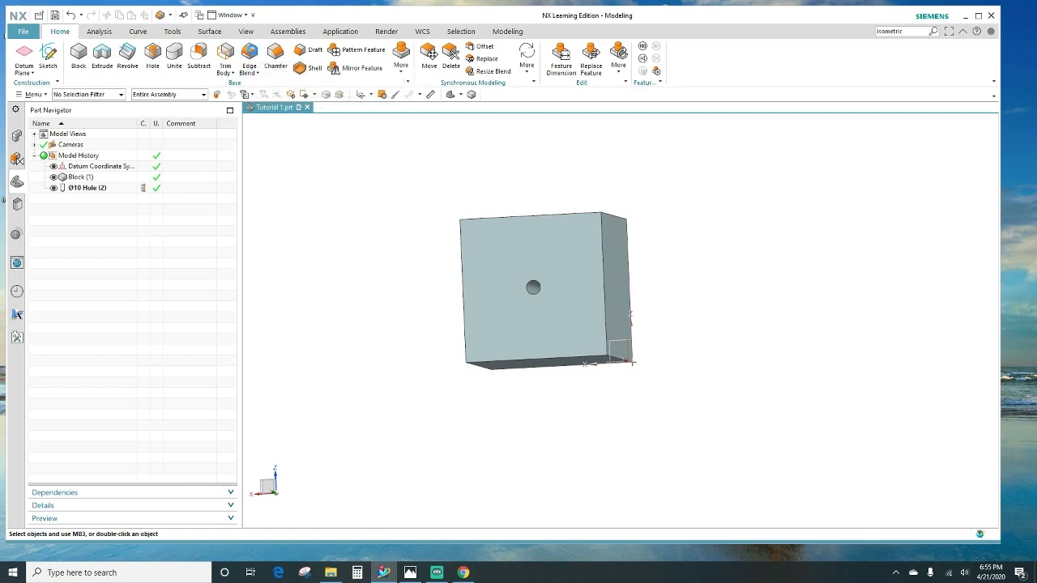
{"action": "middle_click_drag", "start_coordinate": [440, 216], "coordinate": [478, 230]}
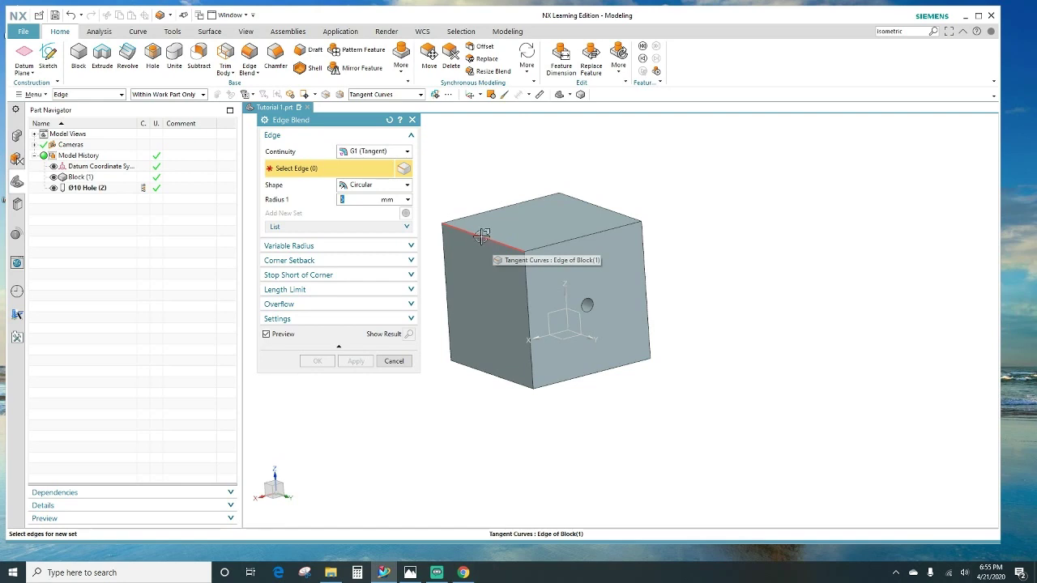
- Blend the block's top-left edge with a 10 mm radius and inspect the rounded block
{"action": "left_click", "coordinate": [481, 234]}
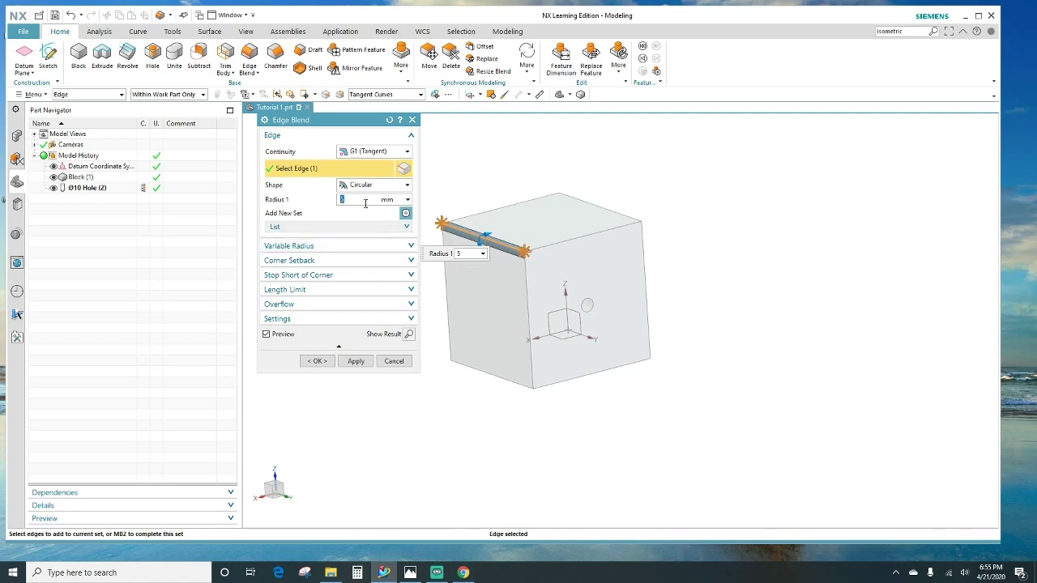
{"action": "type", "text": "10"}
{"action": "key", "text": "Return"}
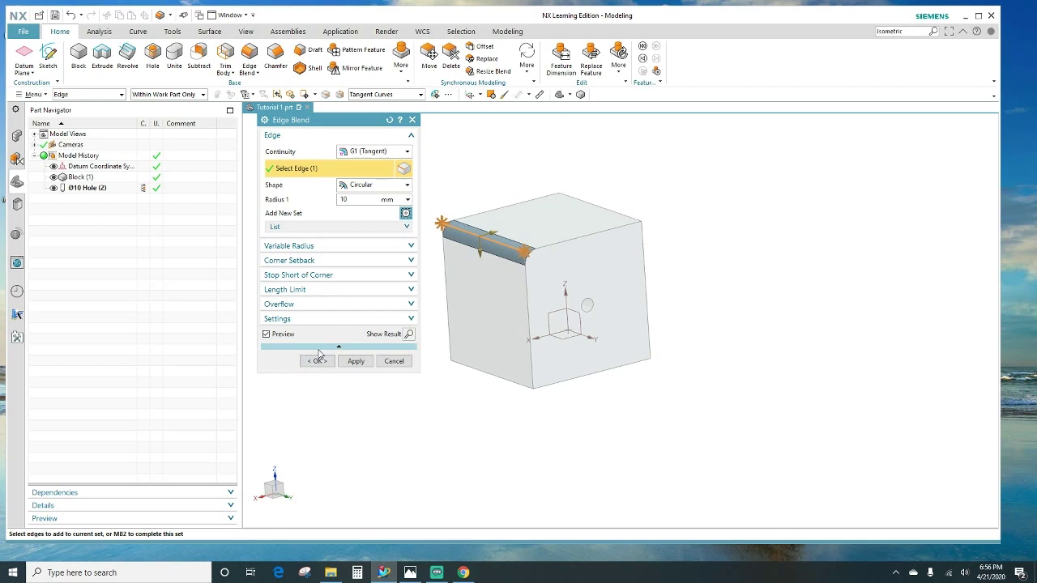
{"action": "left_click", "coordinate": [317, 361]}
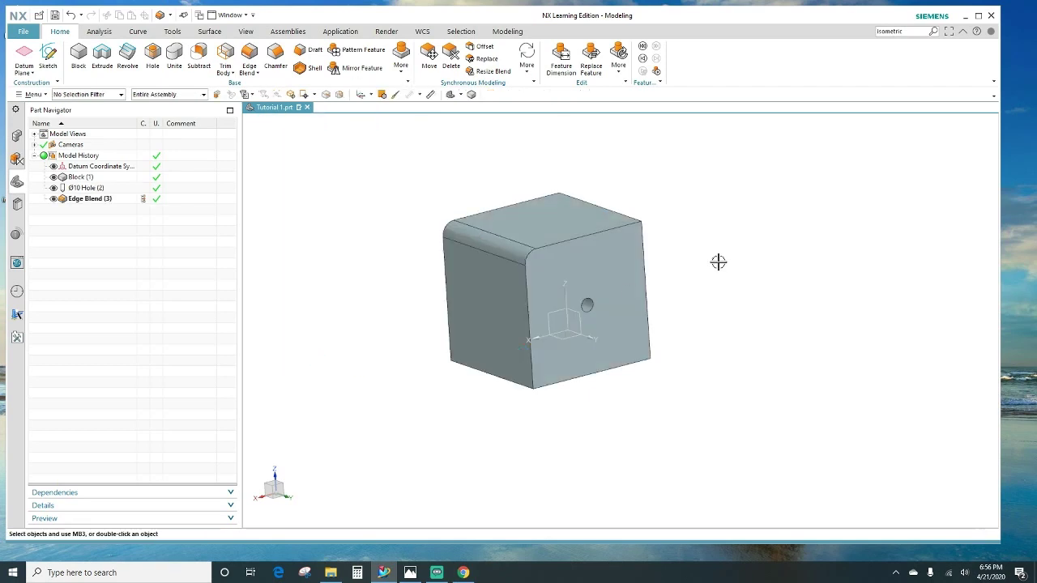
{"action": "mouse_move", "coordinate": [718, 262]}
{"action": "middle_mouse_down"}
{"action": "mouse_move", "coordinate": [685, 250]}
{"action": "mouse_move", "coordinate": [721, 257]}
{"action": "mouse_move", "coordinate": [821, 243]}
{"action": "mouse_move", "coordinate": [837, 252]}
{"action": "mouse_move", "coordinate": [829, 263]}
{"action": "mouse_move", "coordinate": [830, 246]}
{"action": "middle_mouse_up"}
{"action": "scroll", "coordinate": [651, 234], "scroll_direction": "down", "scroll_amount": 3}
{"action": "middle_click_drag", "start_coordinate": [651, 234], "coordinate": [639, 253]}
{"action": "scroll", "coordinate": [639, 252], "scroll_direction": "up", "scroll_amount": 3}
{"action": "middle_click_drag", "start_coordinate": [690, 284], "coordinate": [584, 326]}
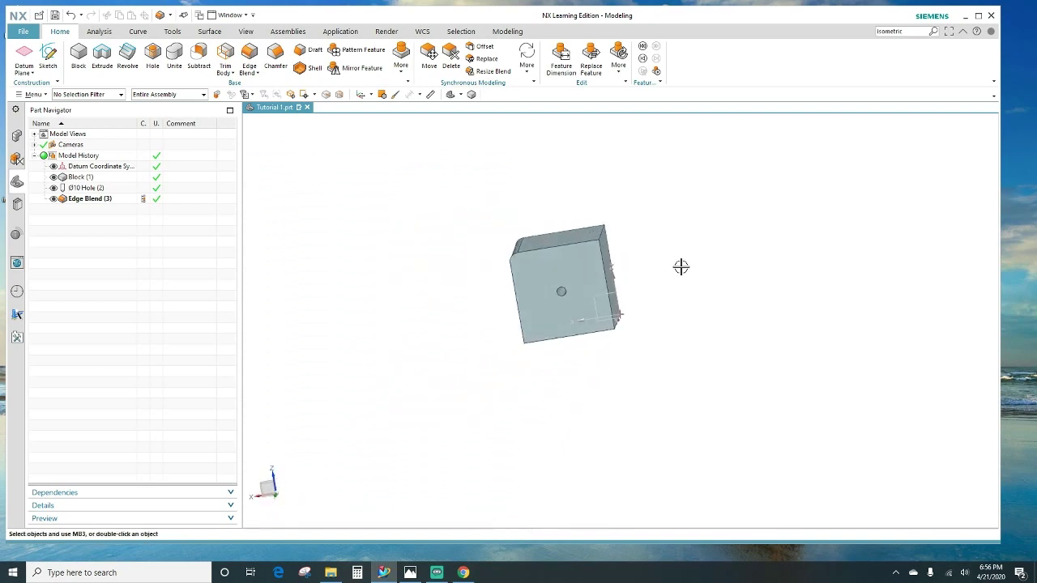
- Start a chamfer on the block's top-right edge
{"action": "left_click", "coordinate": [272, 57]}
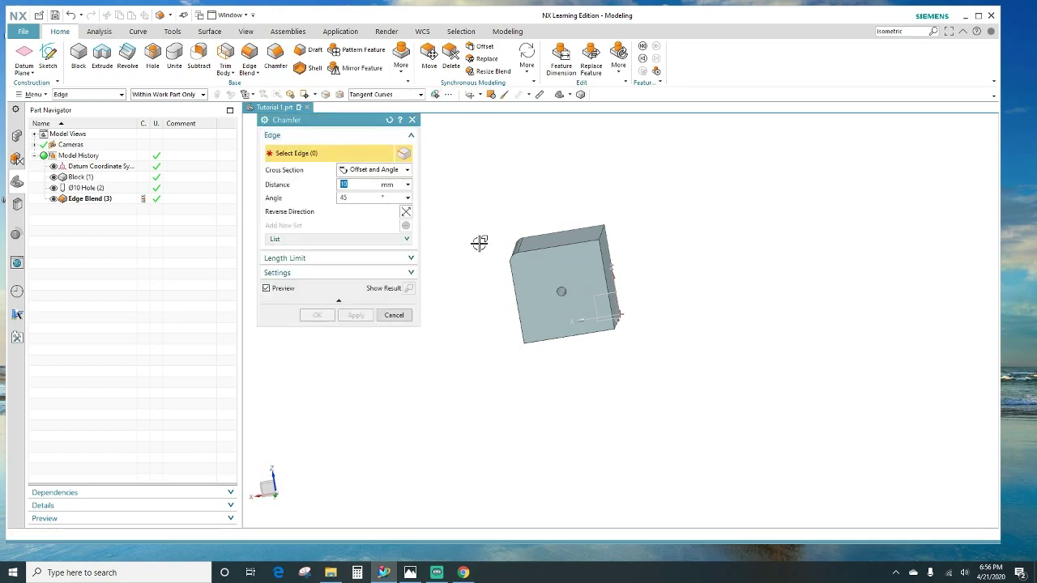
{"action": "scroll", "coordinate": [643, 232], "scroll_direction": "up", "scroll_amount": 4}
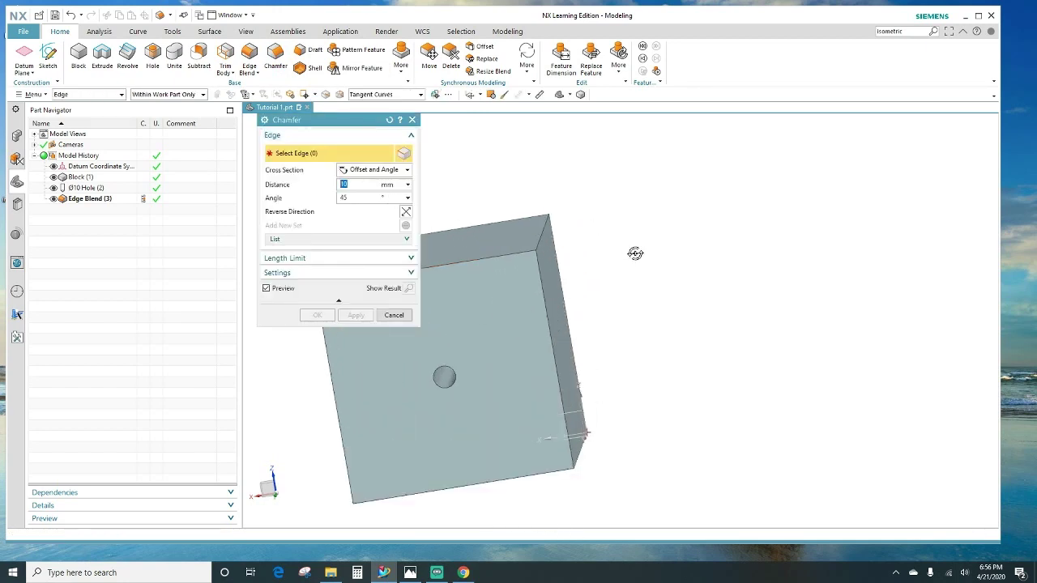
{"action": "middle_click_drag", "start_coordinate": [637, 254], "coordinate": [622, 239]}
{"action": "left_click", "coordinate": [563, 260]}
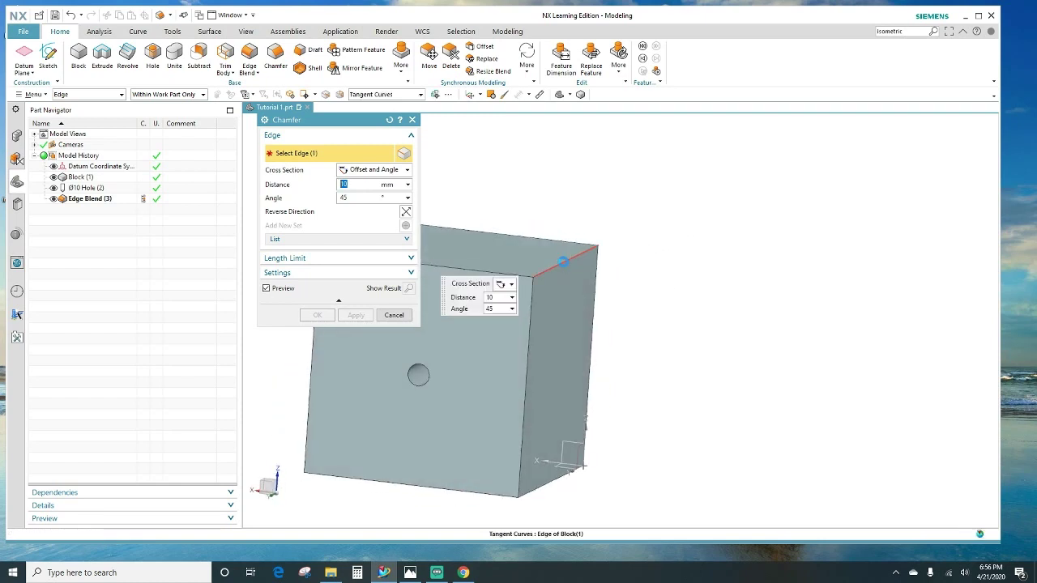
{"action": "left_click", "coordinate": [401, 172]}
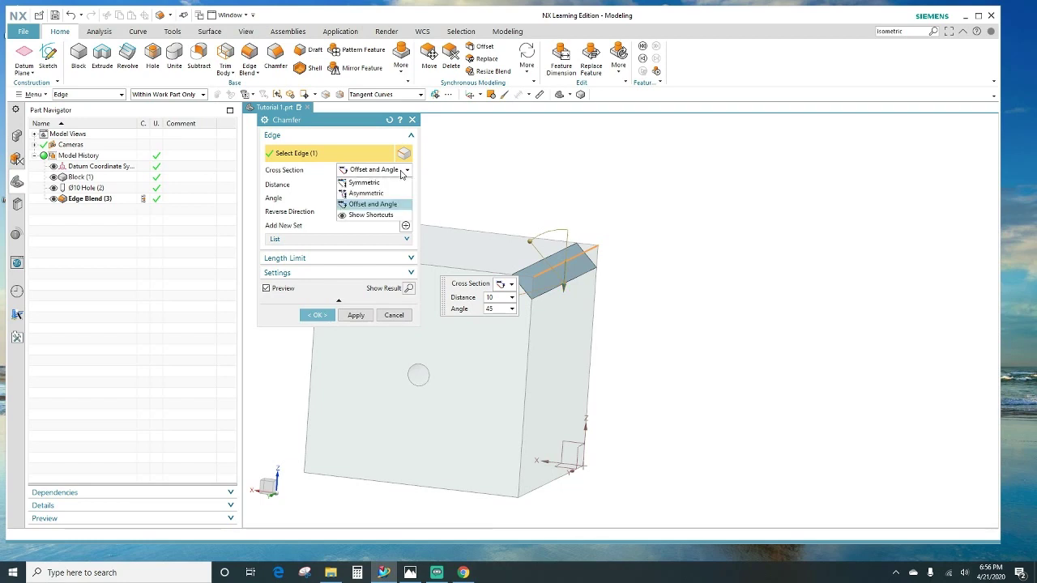
{"action": "left_click", "coordinate": [401, 173]}
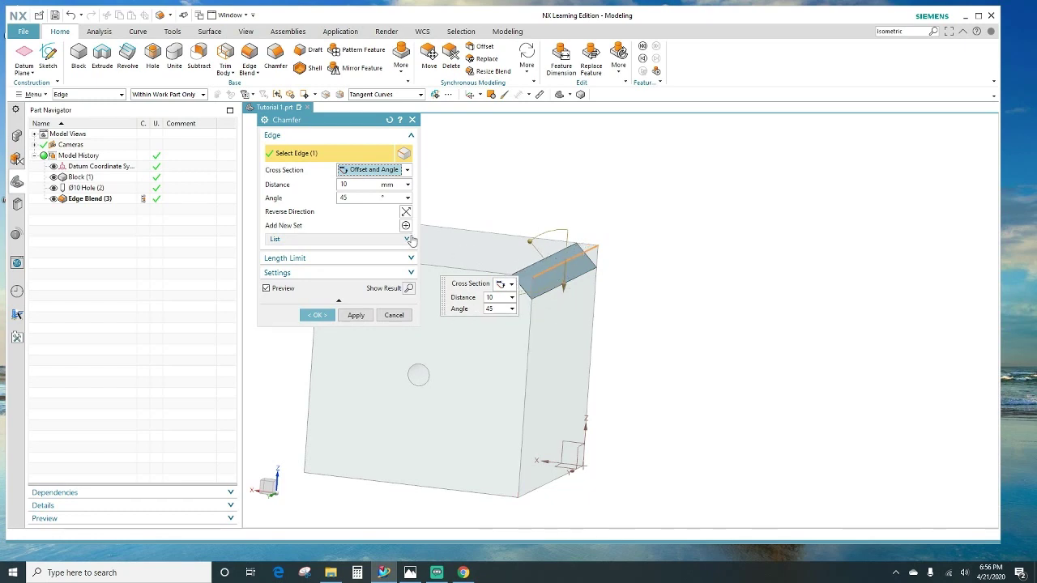
- Make the chamfer asymmetric with distances of 10 mm and 30 mm, and confirm it
{"action": "left_click", "coordinate": [402, 171]}
{"action": "left_click", "coordinate": [366, 185]}
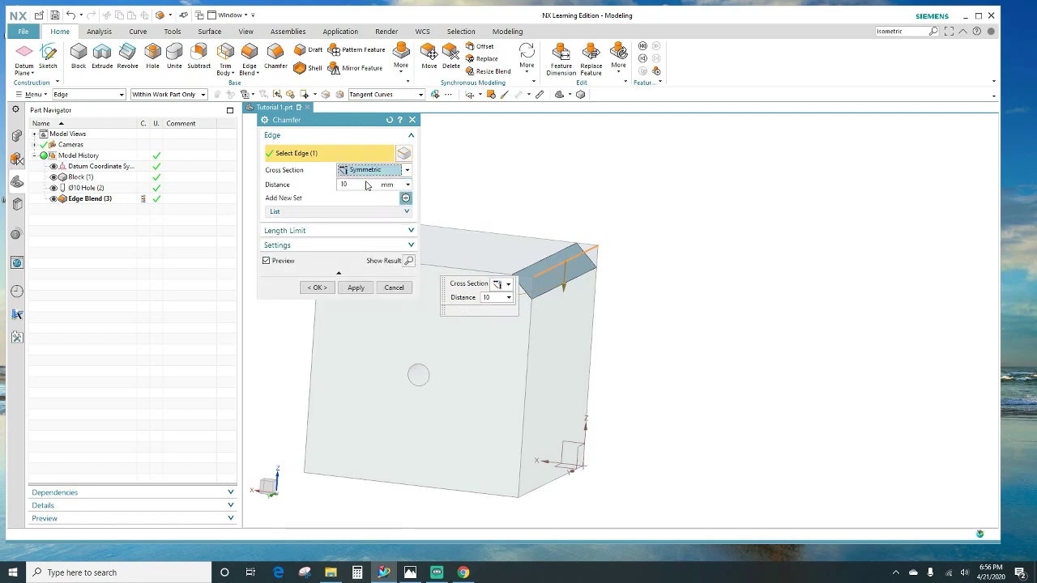
{"action": "left_click", "coordinate": [366, 185]}
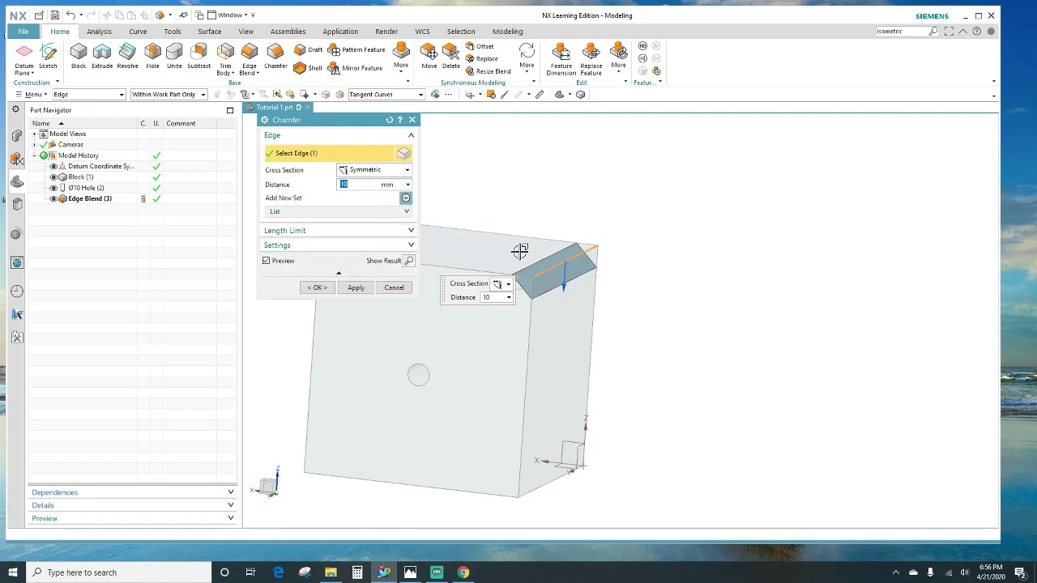
{"action": "left_click", "coordinate": [406, 186]}
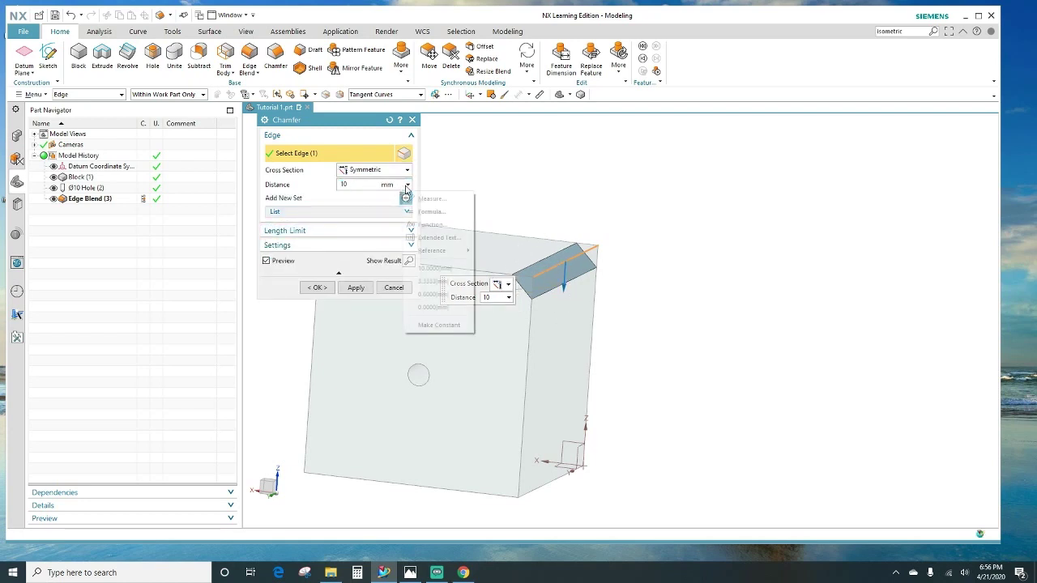
{"action": "left_click", "coordinate": [400, 173]}
{"action": "left_click", "coordinate": [368, 194]}
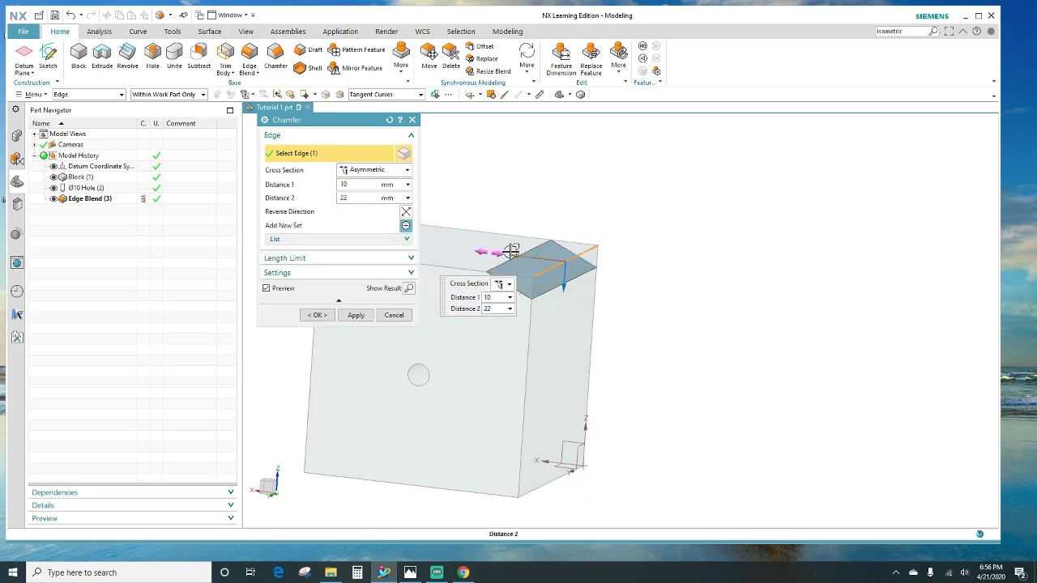
{"action": "left_click_drag", "start_coordinate": [512, 251], "coordinate": [490, 251]}
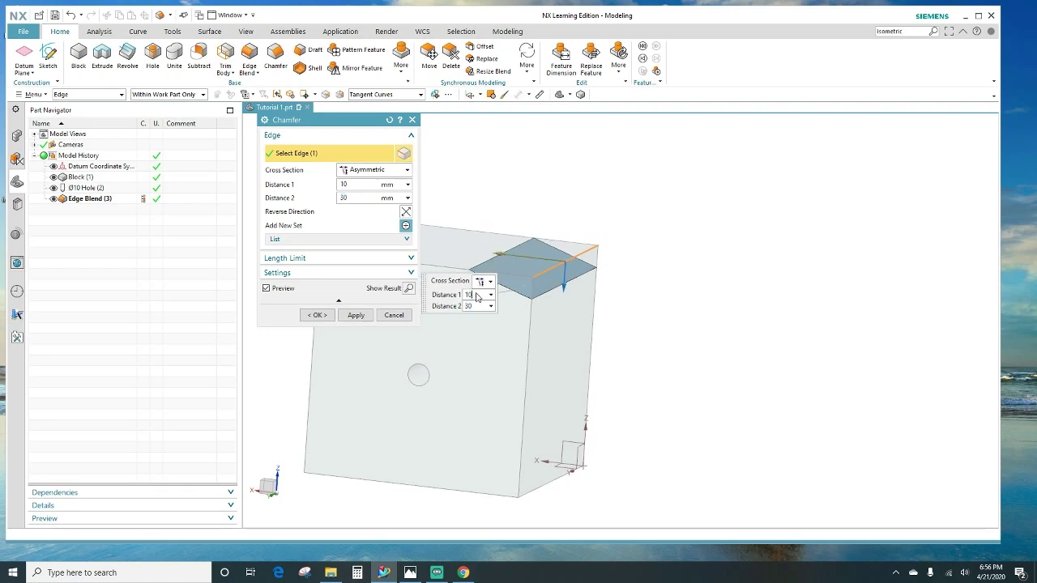
{"action": "left_click", "coordinate": [316, 315]}
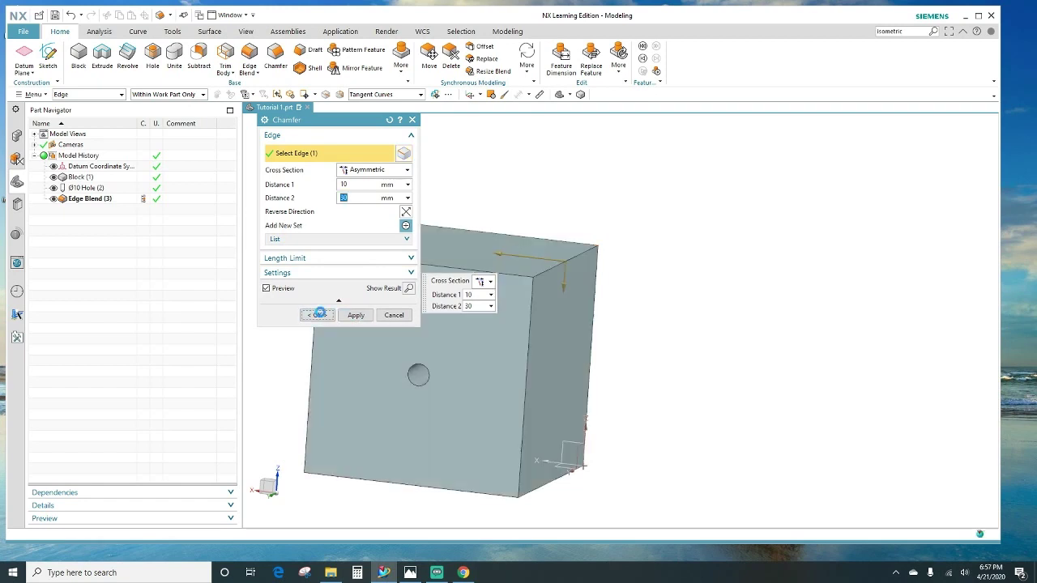
{"action": "mouse_move", "coordinate": [623, 303]}
{"action": "middle_mouse_down"}
{"action": "mouse_move", "coordinate": [640, 292]}
{"action": "mouse_move", "coordinate": [639, 300]}
{"action": "middle_mouse_up"}
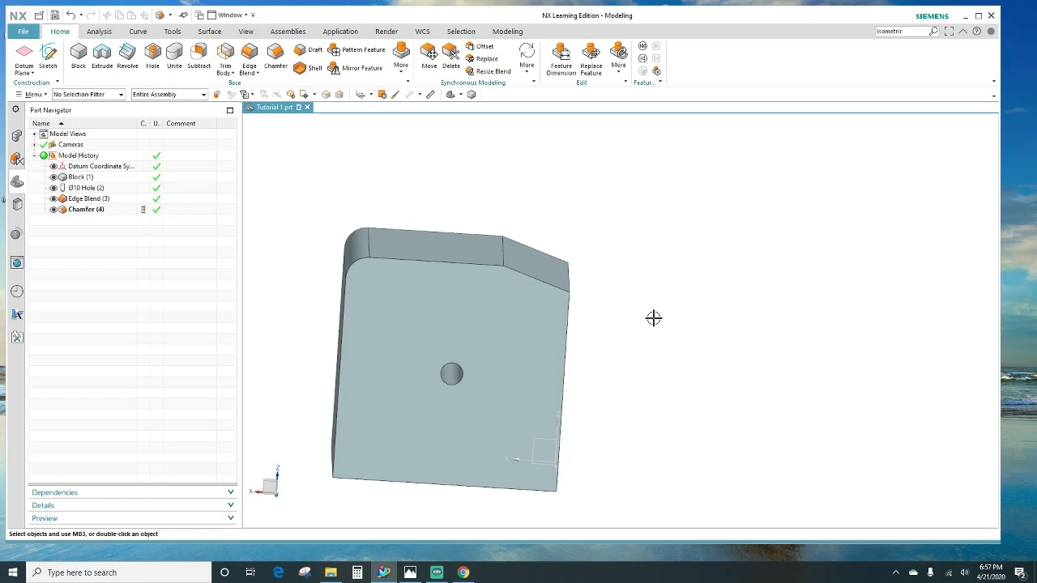
- Delete Block (1) with its dependent hole, blend and chamfer, keeping the datum coordinate system
{"action": "middle_click_drag", "start_coordinate": [653, 317], "coordinate": [810, 308]}
{"action": "scroll", "coordinate": [629, 255], "scroll_direction": "down", "scroll_amount": 1}
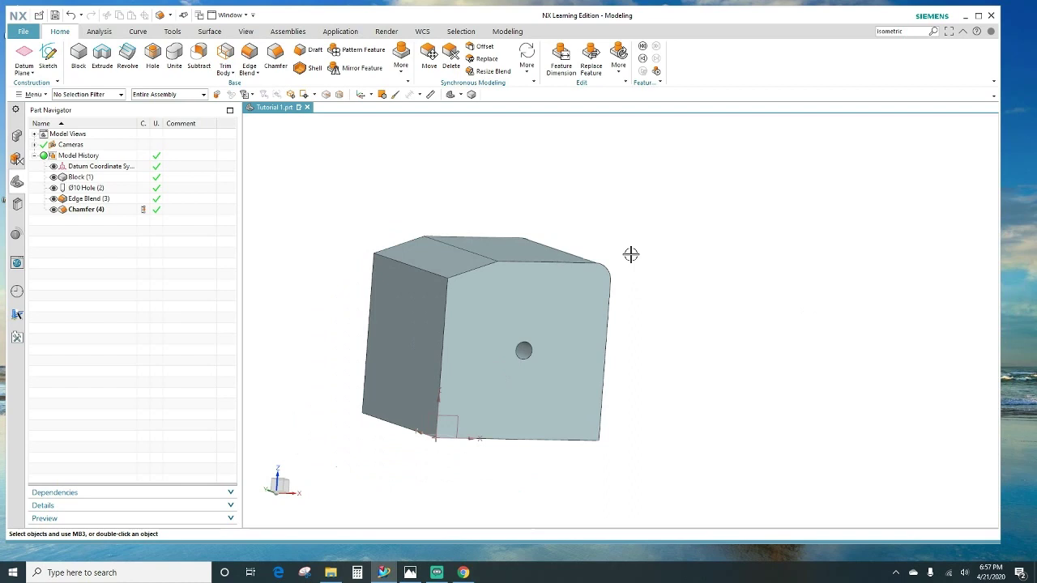
{"action": "scroll", "coordinate": [644, 269], "scroll_direction": "down", "scroll_amount": 1}
{"action": "middle_click_drag", "start_coordinate": [688, 318], "coordinate": [668, 314]}
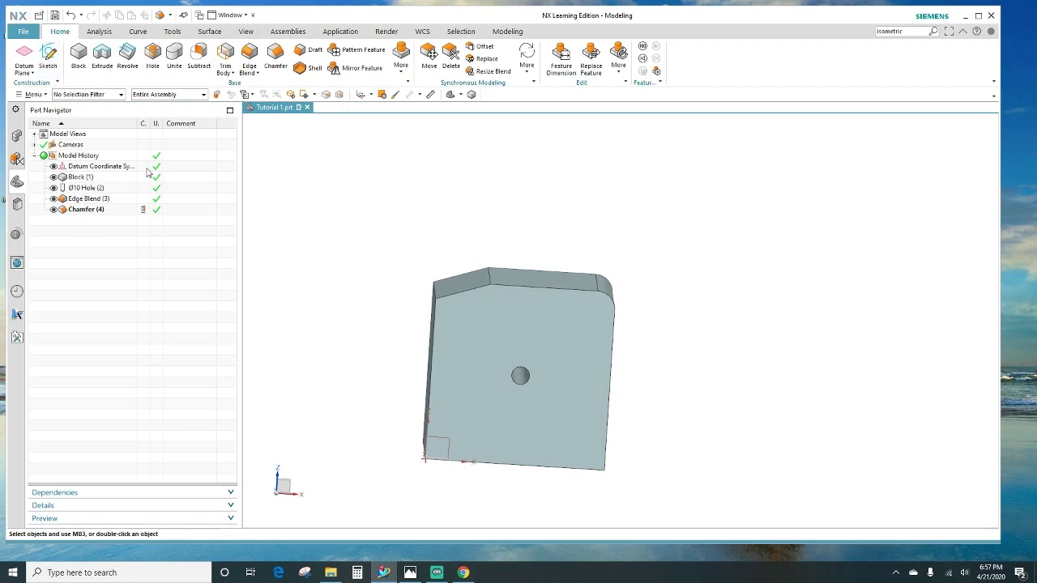
{"action": "left_click_drag", "start_coordinate": [367, 195], "coordinate": [695, 480]}
{"action": "left_click", "coordinate": [79, 176]}
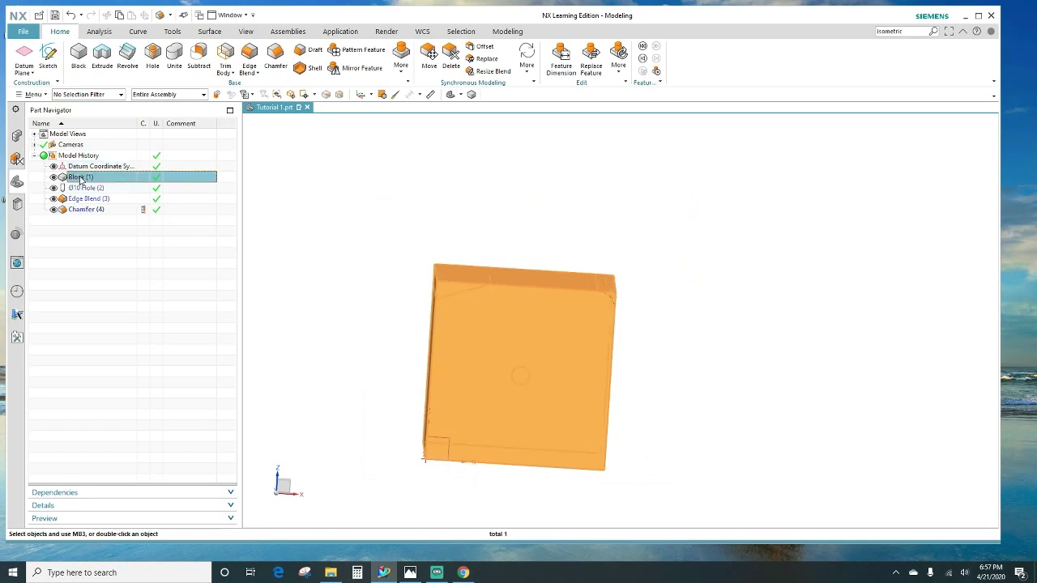
{"action": "right_click", "coordinate": [79, 176]}
{"action": "left_click", "coordinate": [173, 165]}
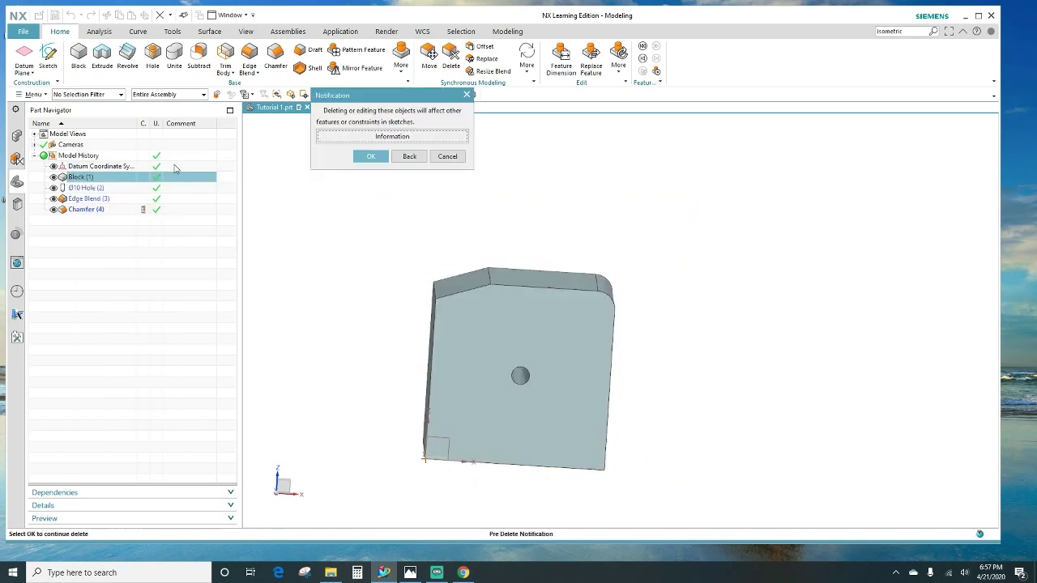
{"action": "left_click", "coordinate": [365, 157]}
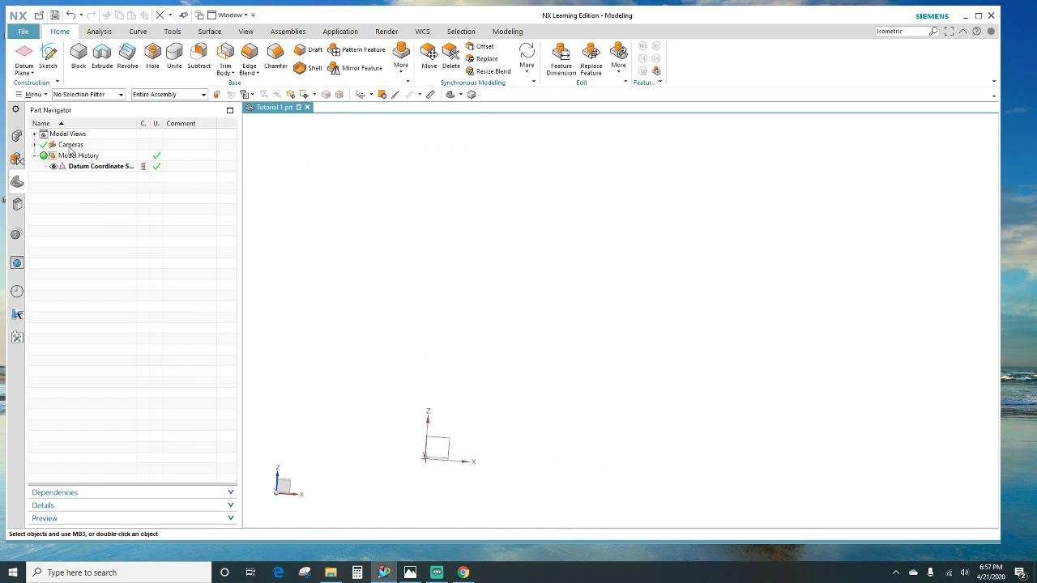
- Start a new sketch on the default datum plane
{"action": "left_click", "coordinate": [48, 55]}
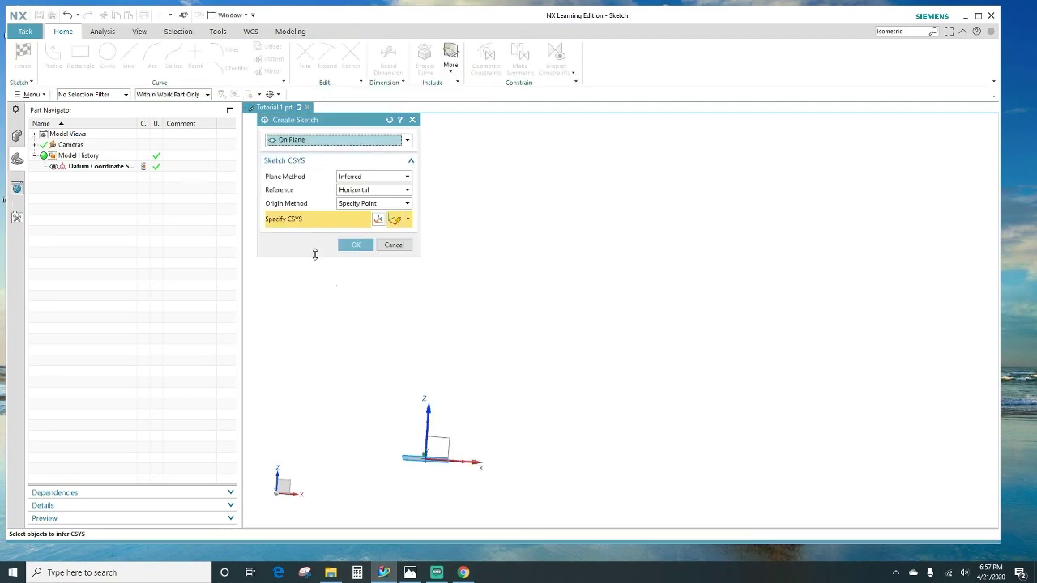
{"action": "middle_click_drag", "start_coordinate": [498, 370], "coordinate": [482, 442]}
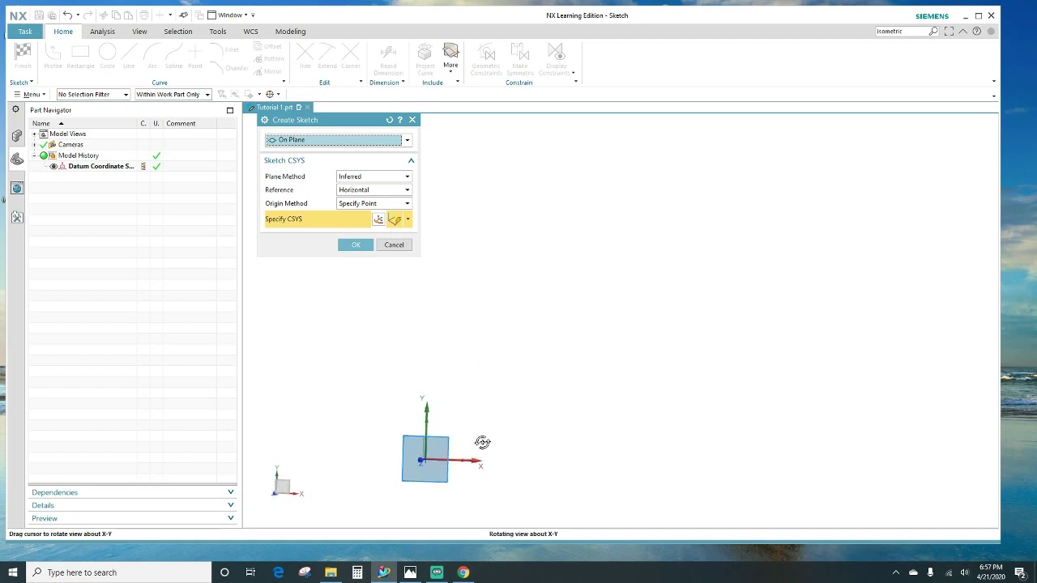
{"action": "left_click", "coordinate": [356, 245]}
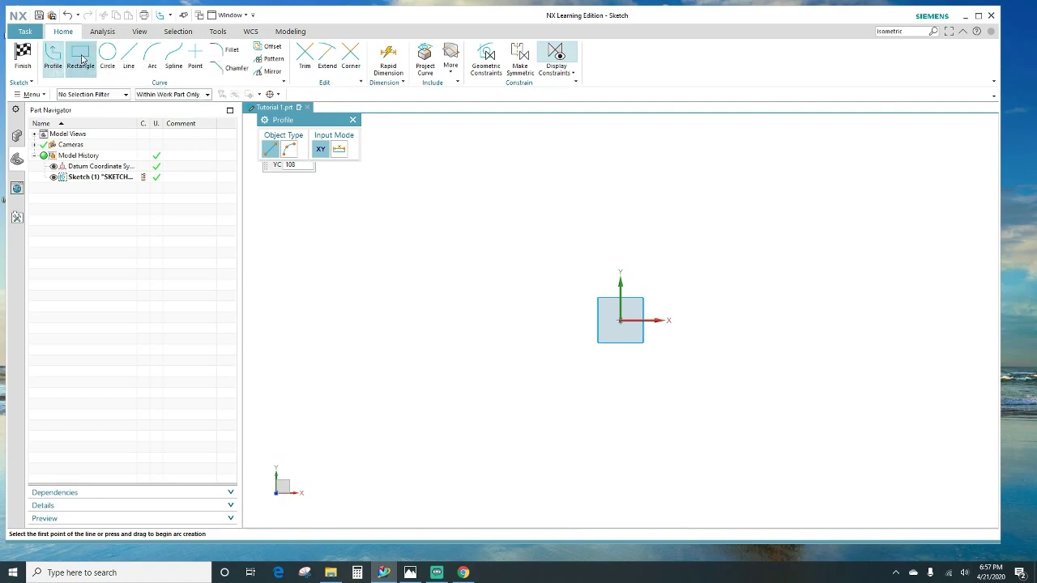
- Draw a 100 × 100 mm rectangle from the origin and finish the sketch
{"action": "left_click", "coordinate": [84, 58]}
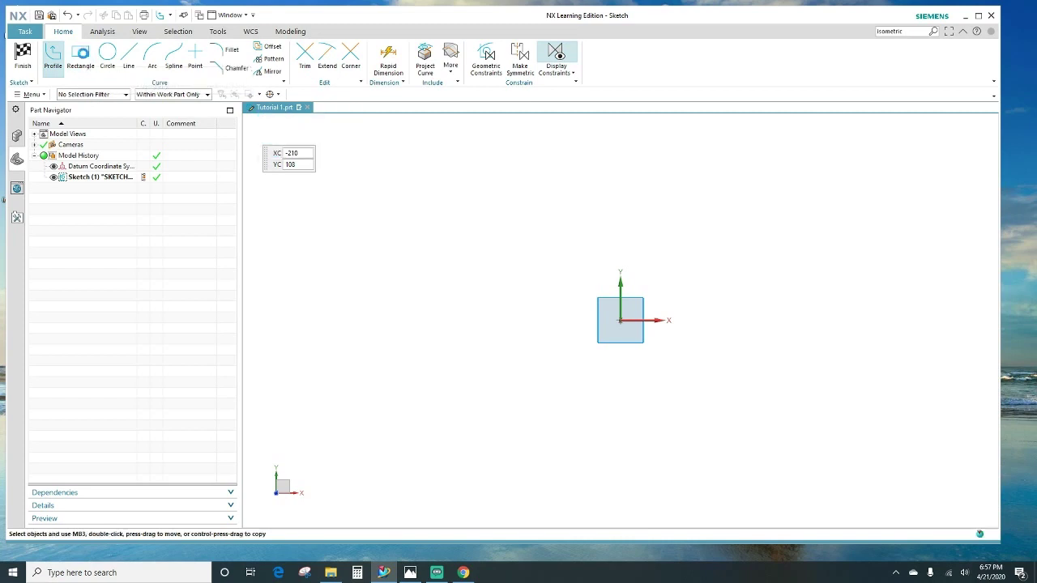
{"action": "left_click", "coordinate": [619, 321]}
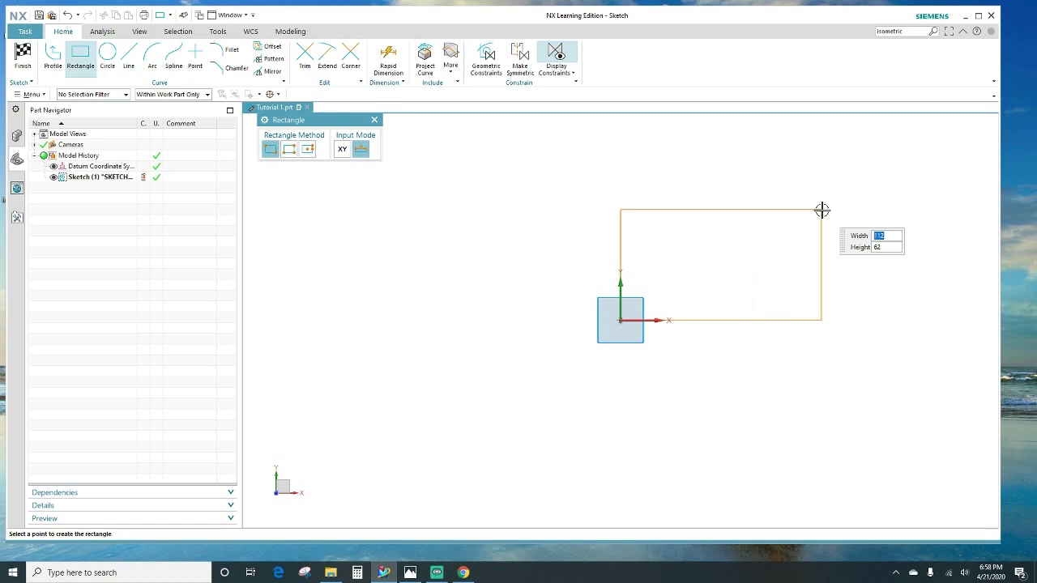
{"action": "type", "text": "100"}
{"action": "key", "text": "Tab"}
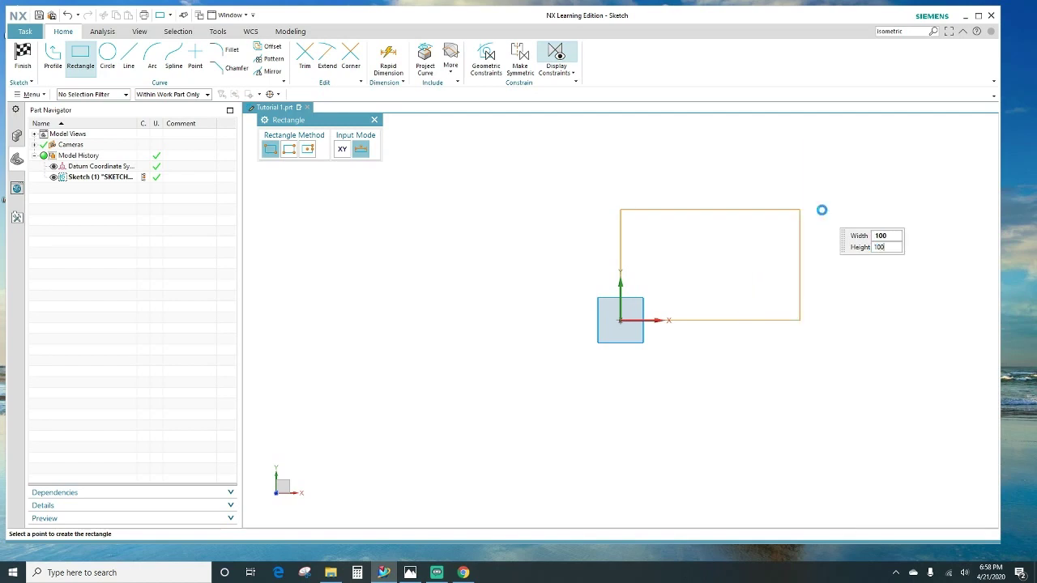
{"action": "key", "text": "Tab"}
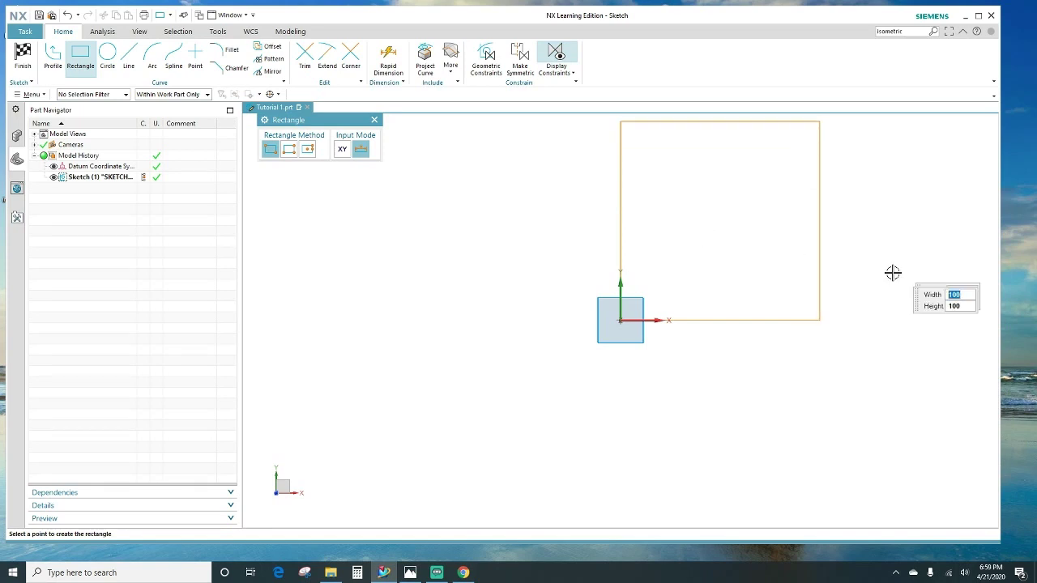
{"action": "left_click", "coordinate": [743, 270]}
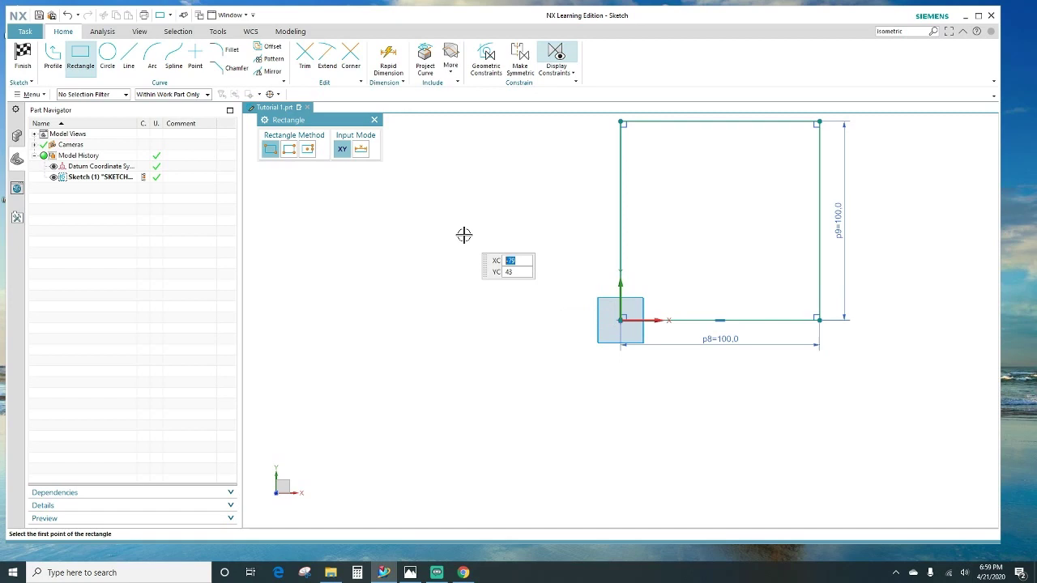
{"action": "left_click", "coordinate": [373, 120]}
{"action": "left_click", "coordinate": [31, 59]}
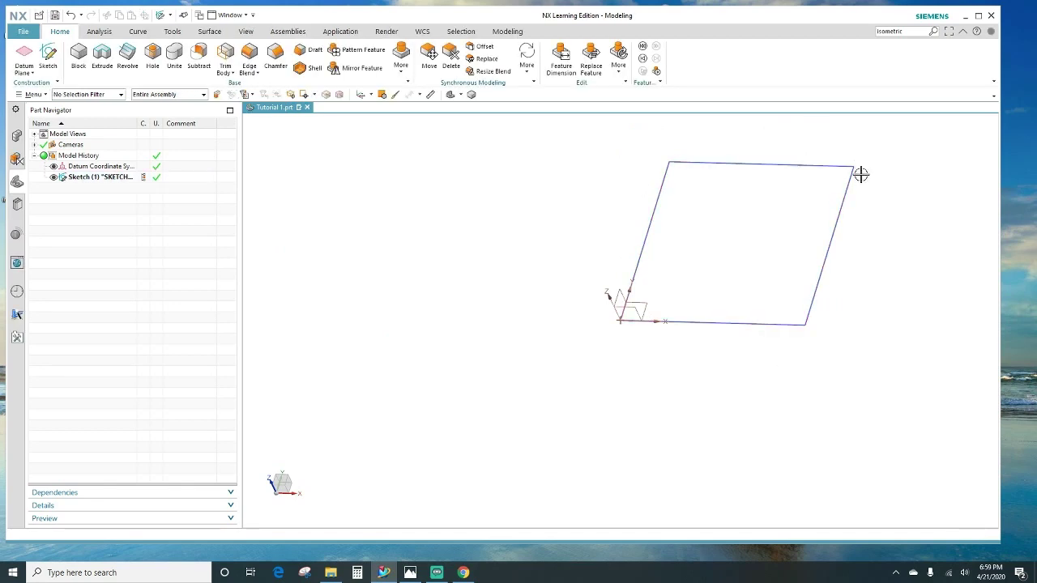
- Extrude the square sketch 100 mm to create Extrude (2), a solid cube
{"action": "middle_click_drag", "start_coordinate": [526, 257], "coordinate": [534, 296]}
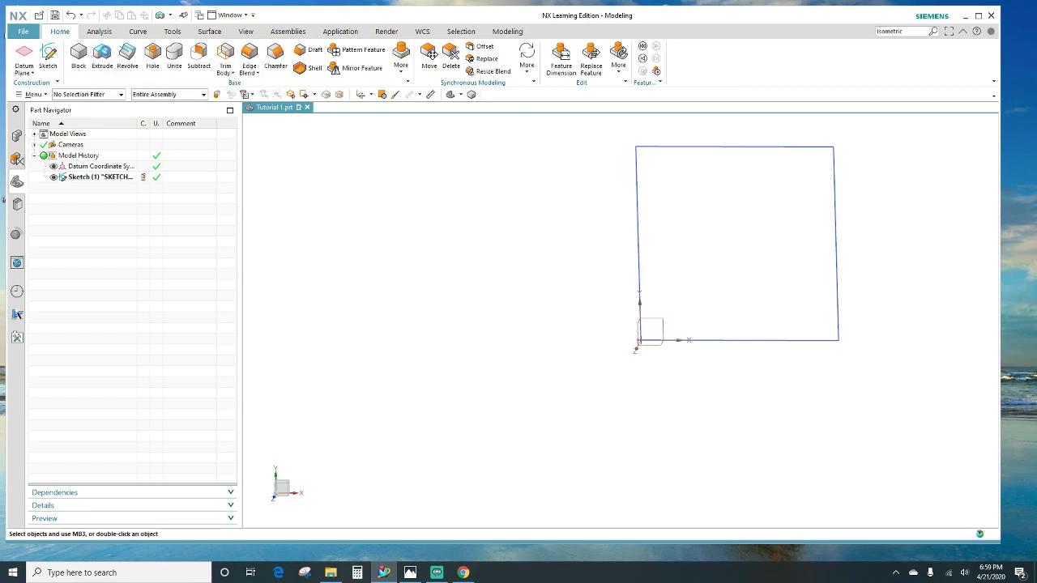
{"action": "key", "text": "x"}
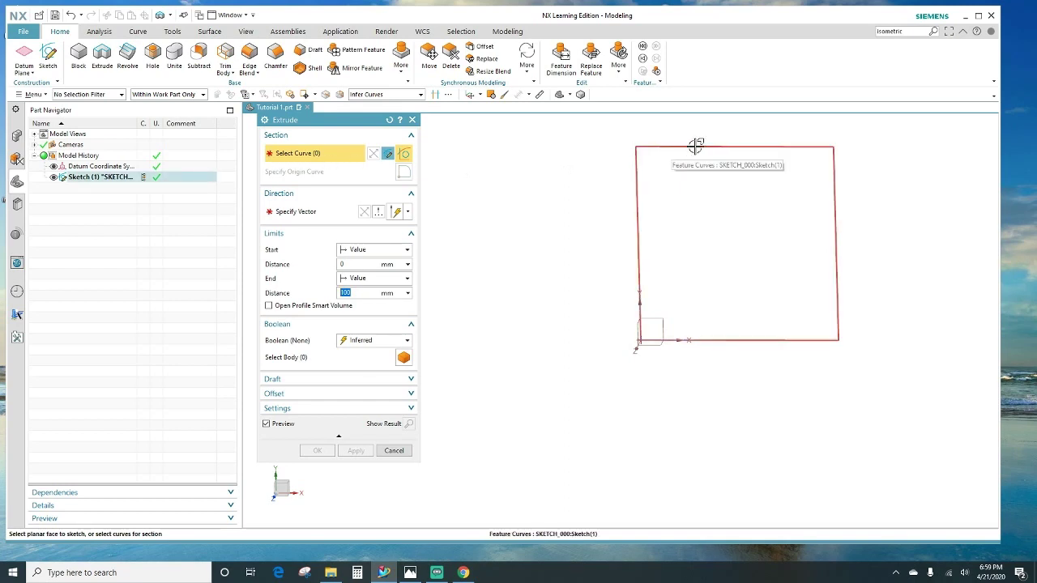
{"action": "left_click", "coordinate": [692, 146]}
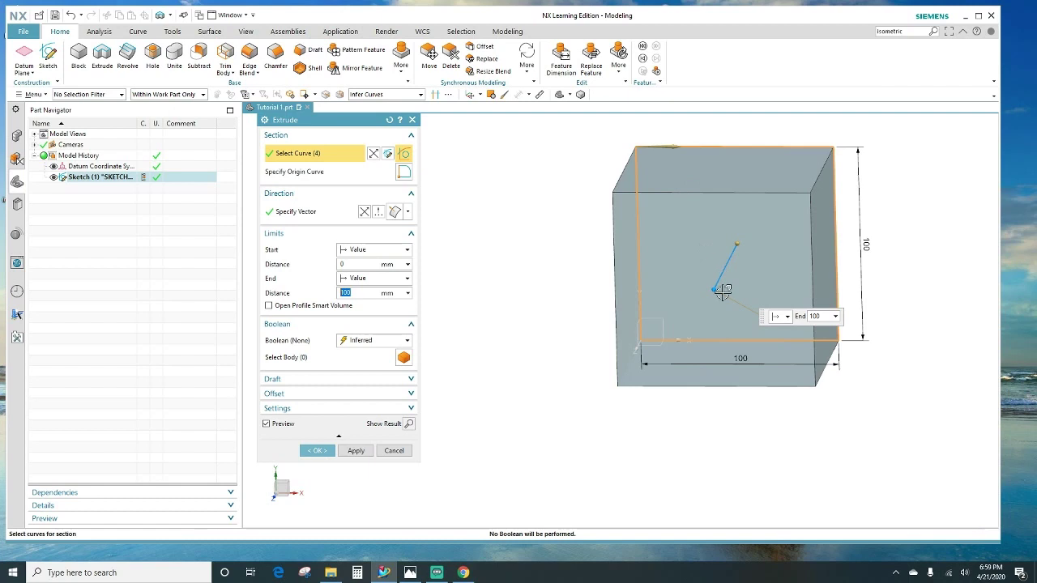
{"action": "mouse_move", "coordinate": [577, 233]}
{"action": "middle_mouse_down"}
{"action": "mouse_move", "coordinate": [562, 247]}
{"action": "mouse_move", "coordinate": [562, 272]}
{"action": "mouse_move", "coordinate": [572, 241]}
{"action": "middle_mouse_up"}
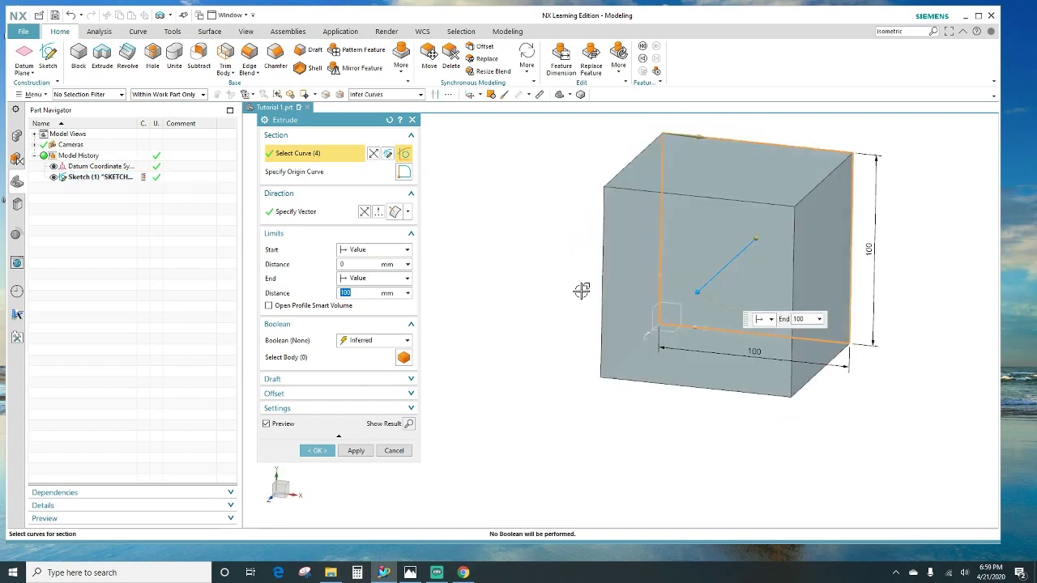
{"action": "middle_click_drag", "start_coordinate": [581, 287], "coordinate": [546, 280]}
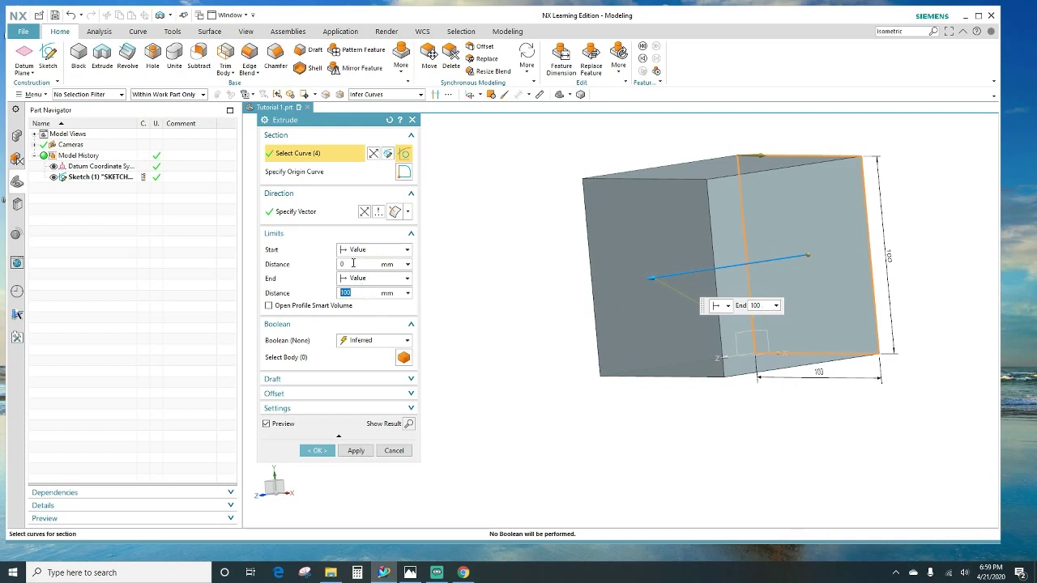
{"action": "left_click", "coordinate": [320, 451]}
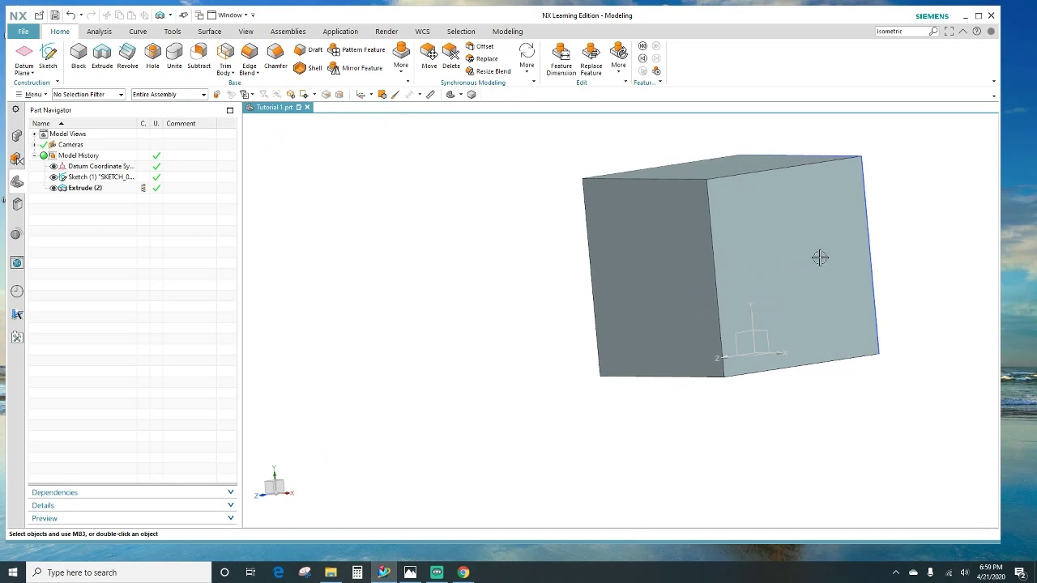
- Zoom out and orbit around the cube to view it from several sides
{"action": "scroll", "coordinate": [899, 227], "scroll_direction": "down", "scroll_amount": 1}
{"action": "middle_click_drag", "start_coordinate": [918, 223], "coordinate": [620, 213]}
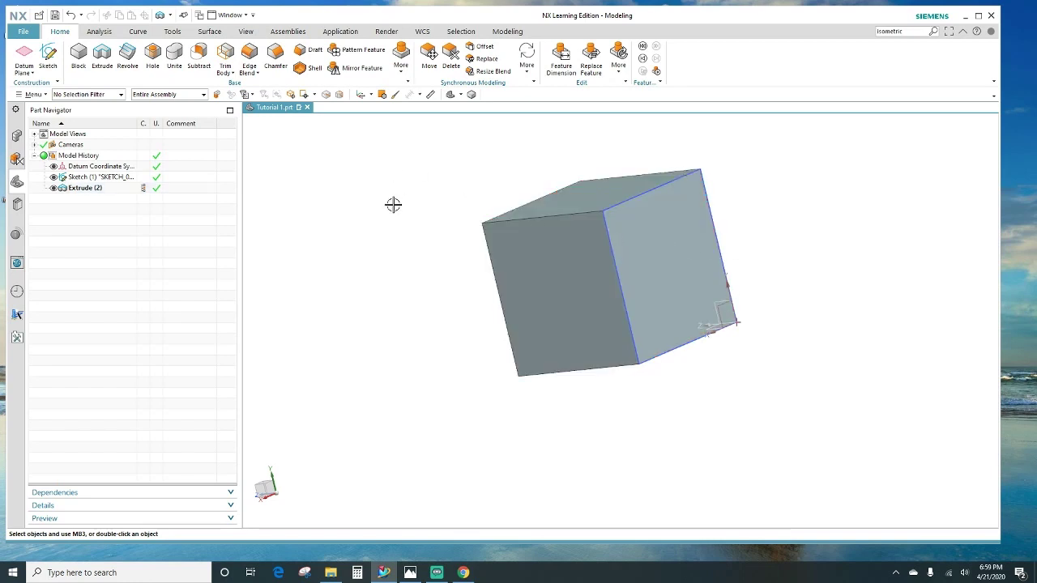
{"action": "middle_click_drag", "start_coordinate": [383, 290], "coordinate": [518, 288]}
{"action": "middle_click_drag", "start_coordinate": [423, 252], "coordinate": [479, 257]}
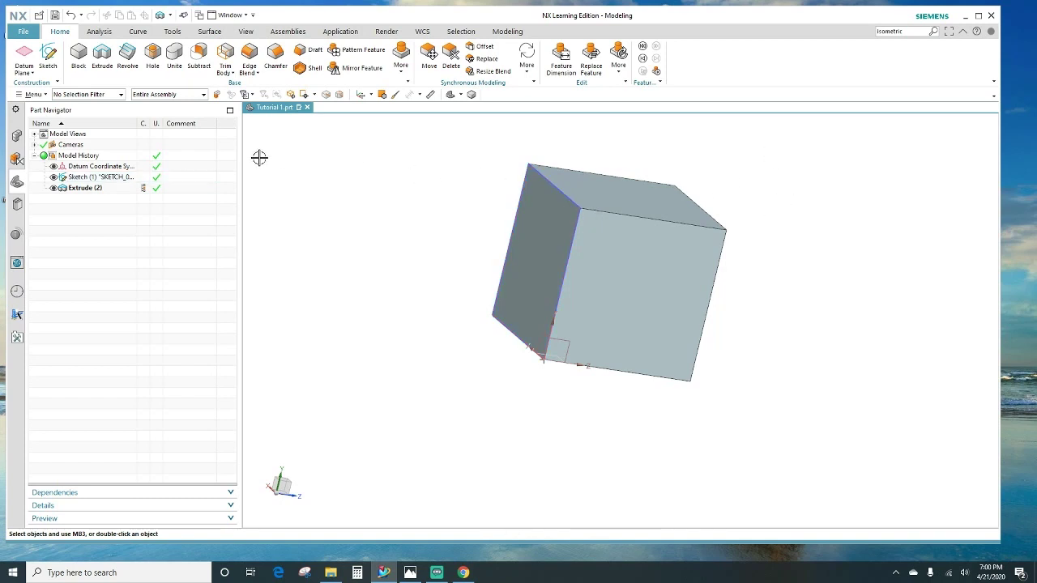
- Move the sketch and datum to layer 5 by selecting the cube and inverting the selection
{"action": "left_click", "coordinate": [245, 31]}
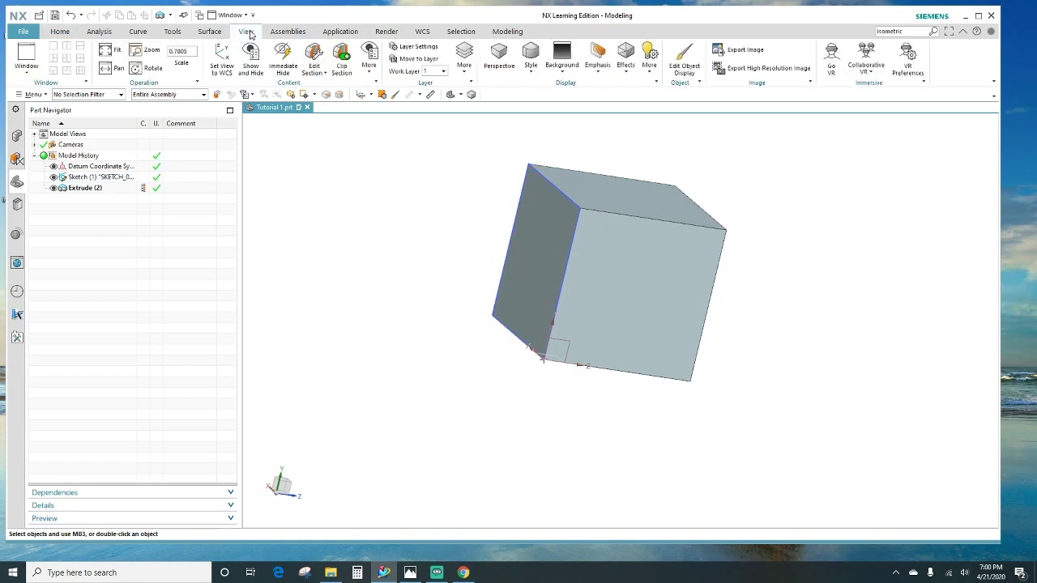
{"action": "left_click", "coordinate": [417, 60]}
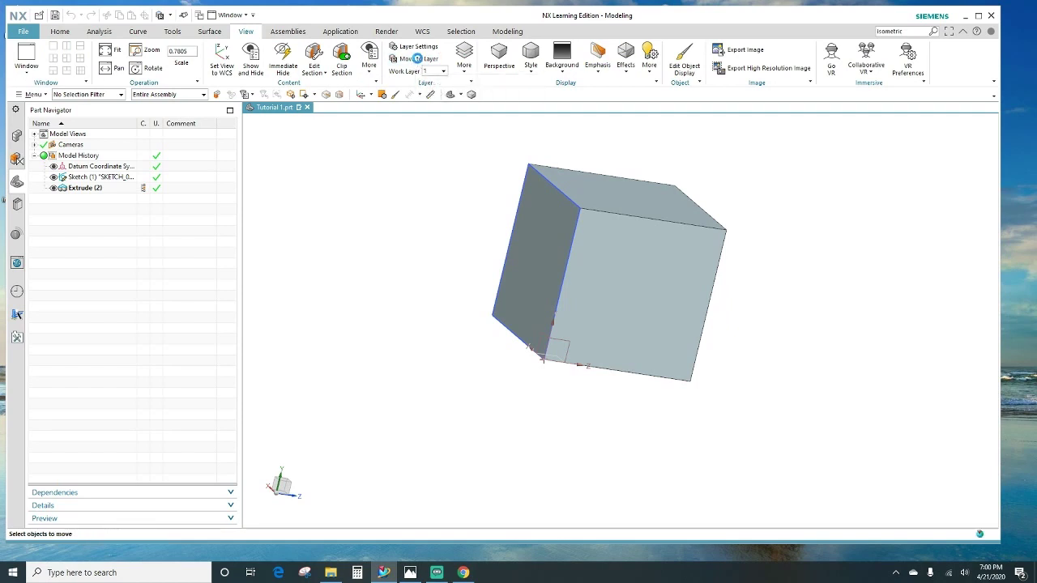
{"action": "left_click", "coordinate": [617, 272]}
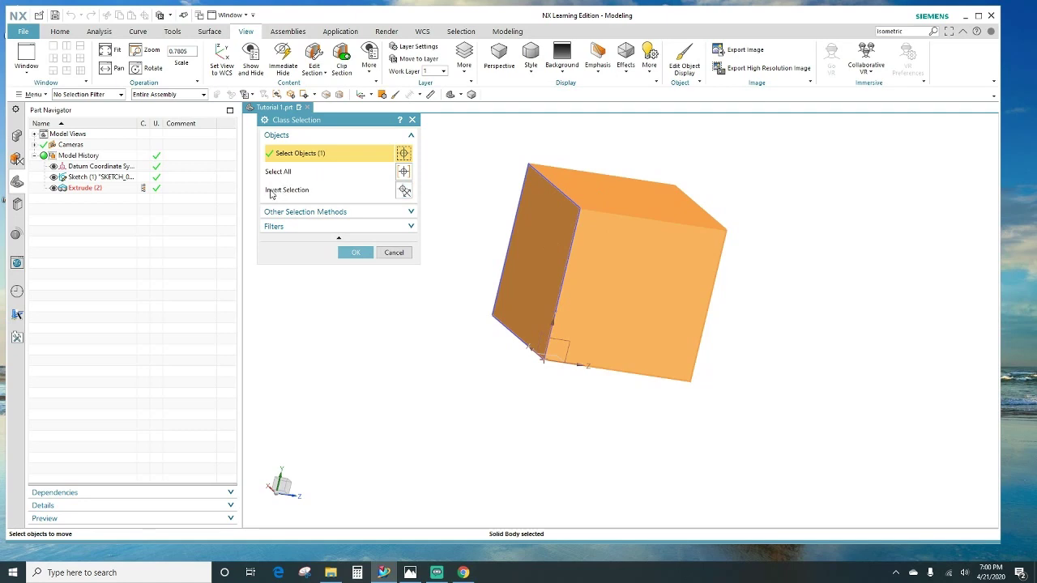
{"action": "left_click", "coordinate": [403, 190]}
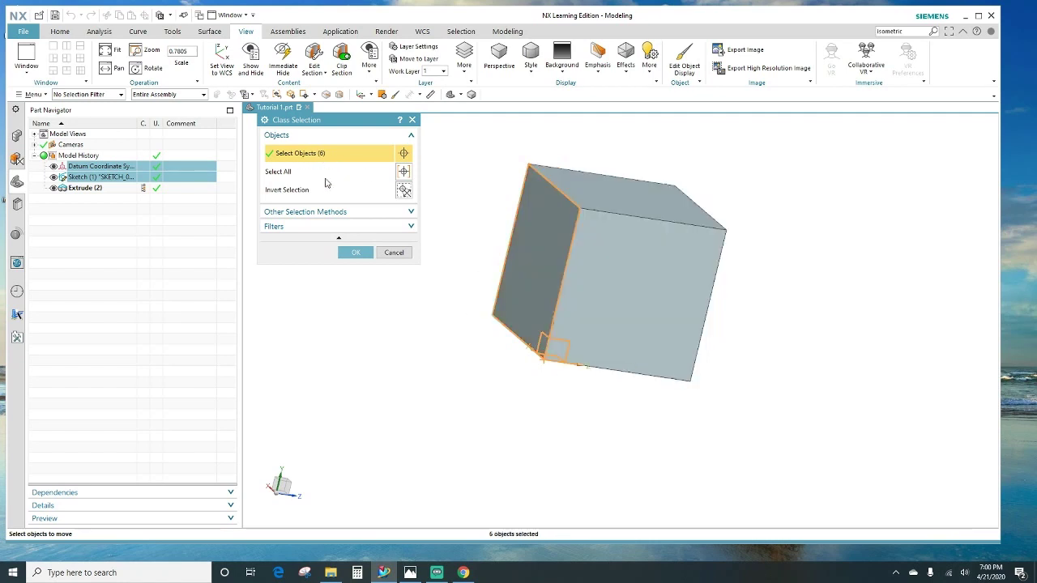
{"action": "left_click", "coordinate": [353, 254]}
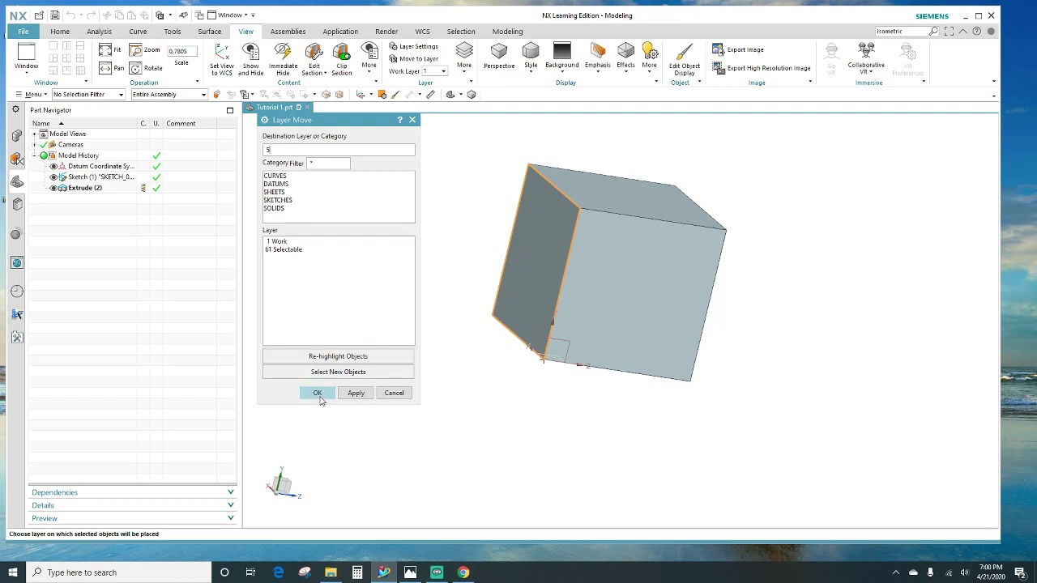
{"action": "left_click", "coordinate": [318, 393]}
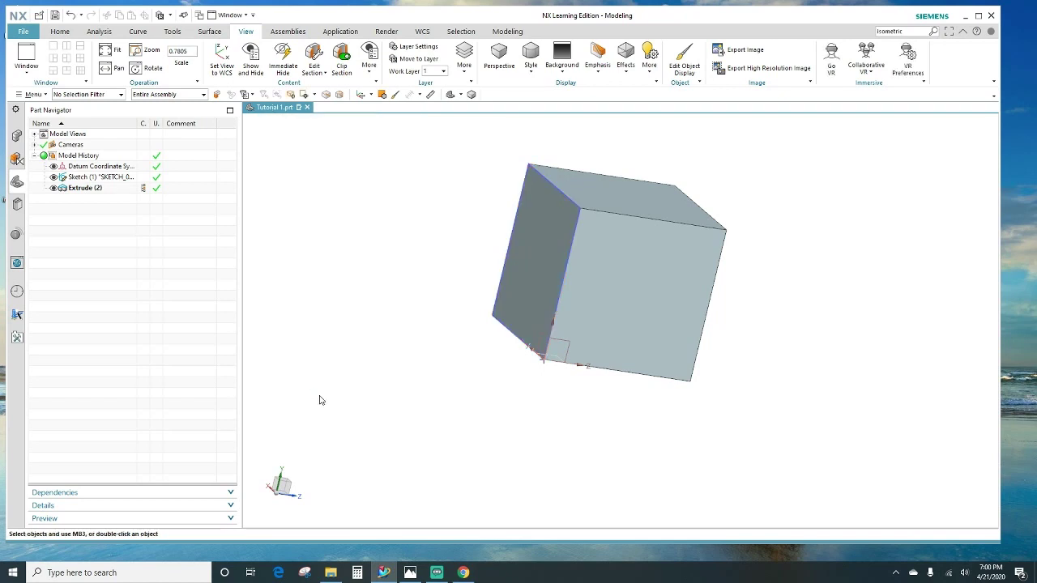
- Uncheck layer 5 in Layer Settings so the sketch and datum disappear
{"action": "left_click", "coordinate": [417, 47]}
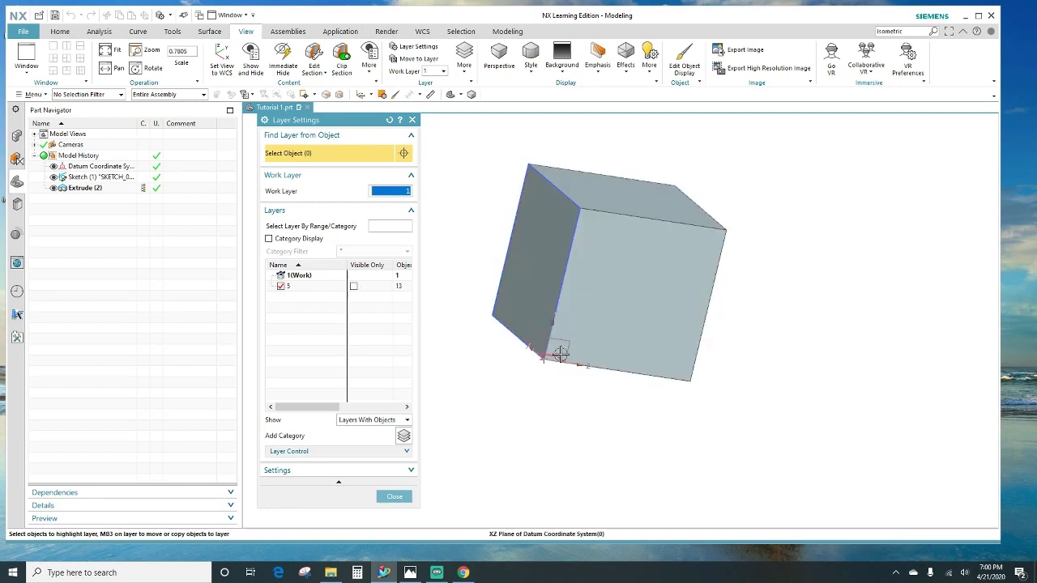
{"action": "left_click", "coordinate": [281, 287]}
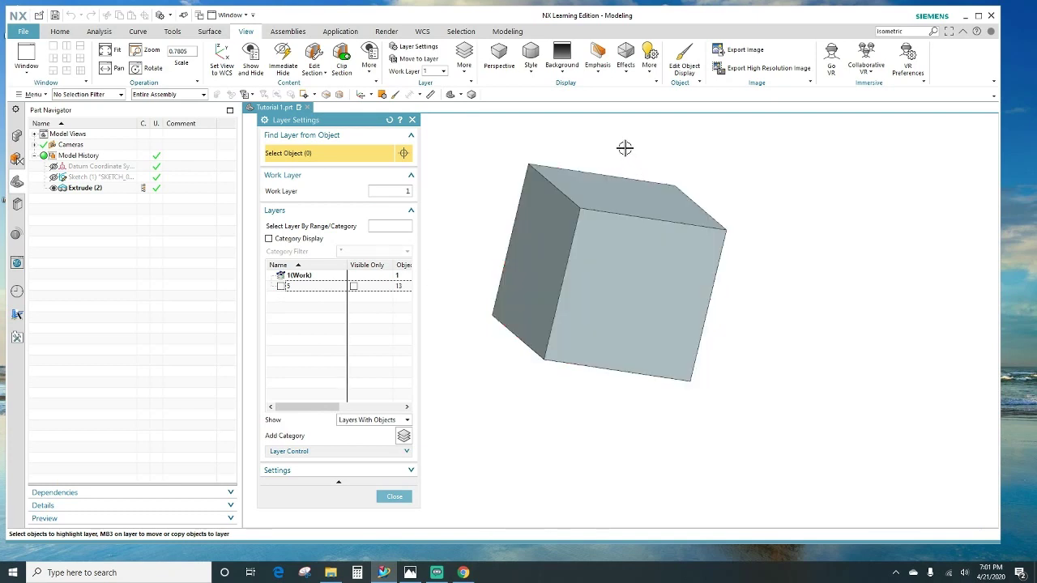
{"action": "middle_click_drag", "start_coordinate": [621, 148], "coordinate": [677, 162]}
{"action": "middle_click_drag", "start_coordinate": [698, 173], "coordinate": [664, 202]}
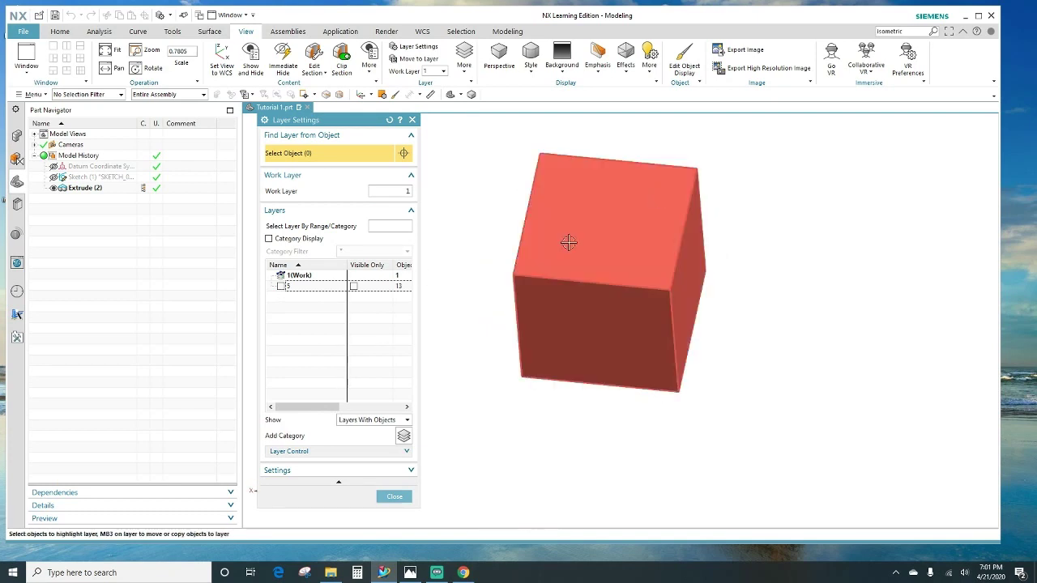
{"action": "left_click", "coordinate": [395, 496]}
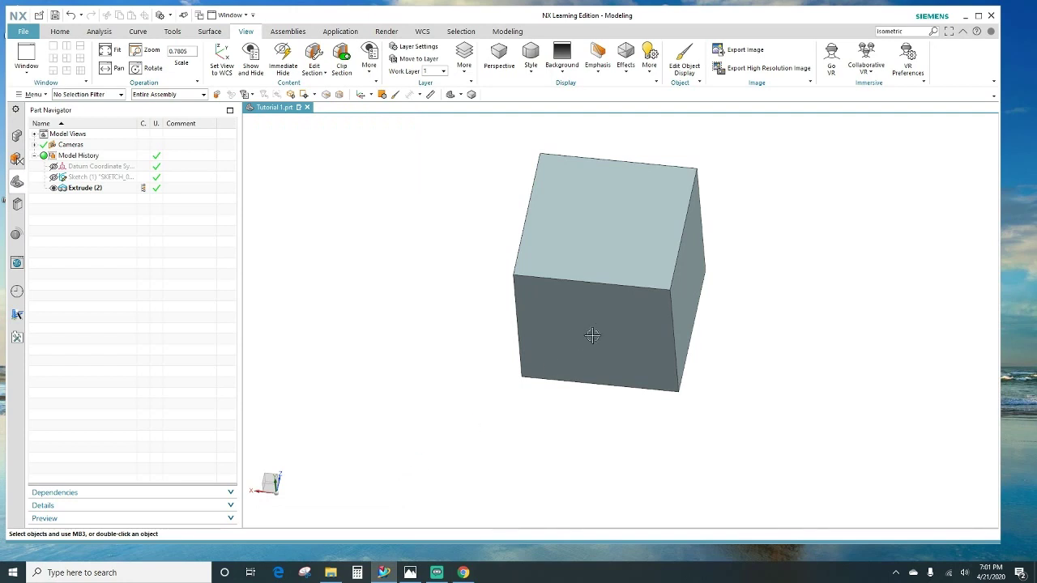
{"action": "middle_click_drag", "start_coordinate": [708, 283], "coordinate": [761, 284]}
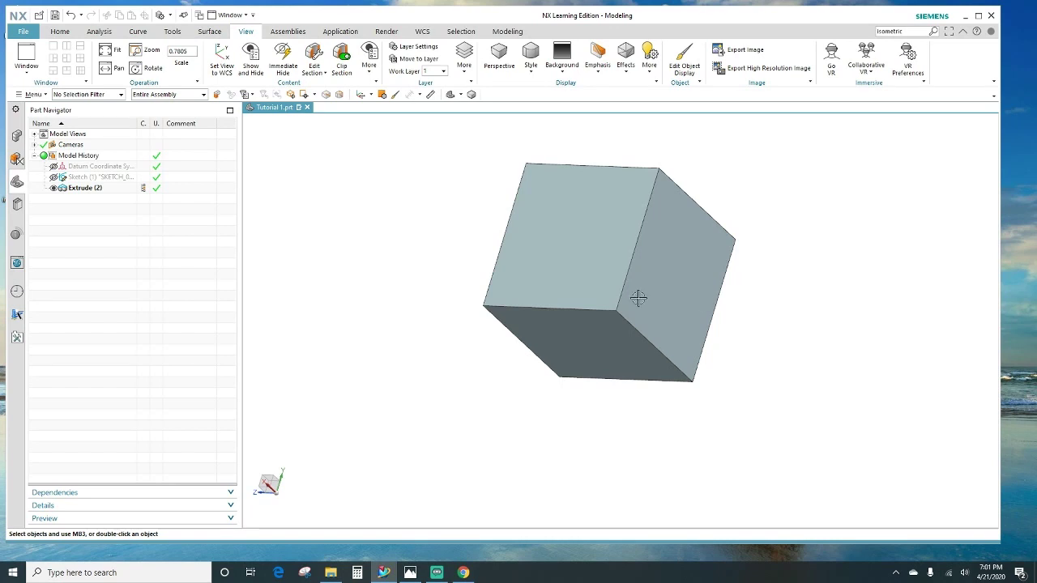
- Look over the NX hot keys chart in Photos, then minimize it
{"action": "left_click", "coordinate": [409, 572]}
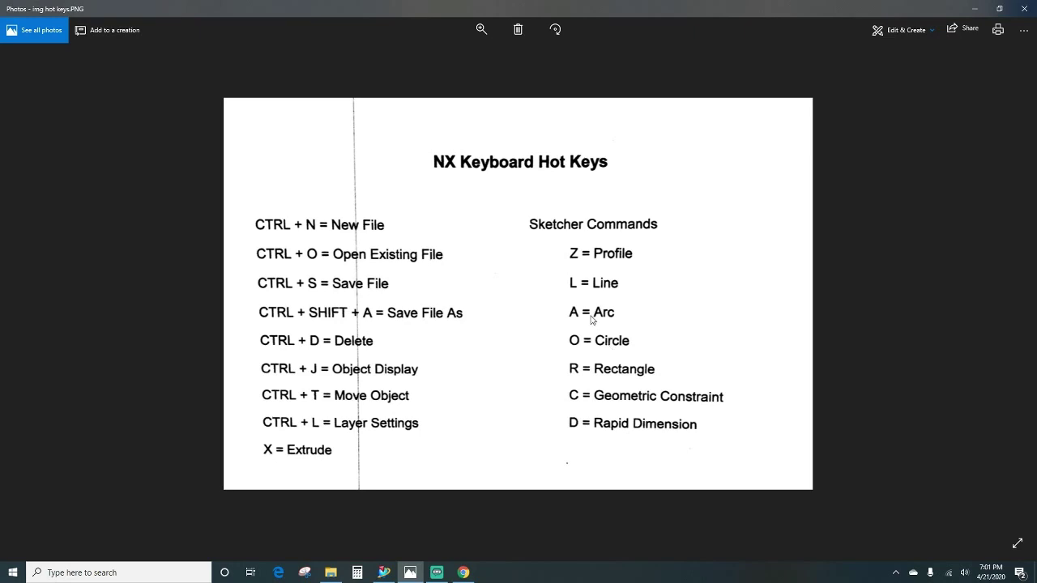
{"action": "left_click", "coordinate": [974, 8]}
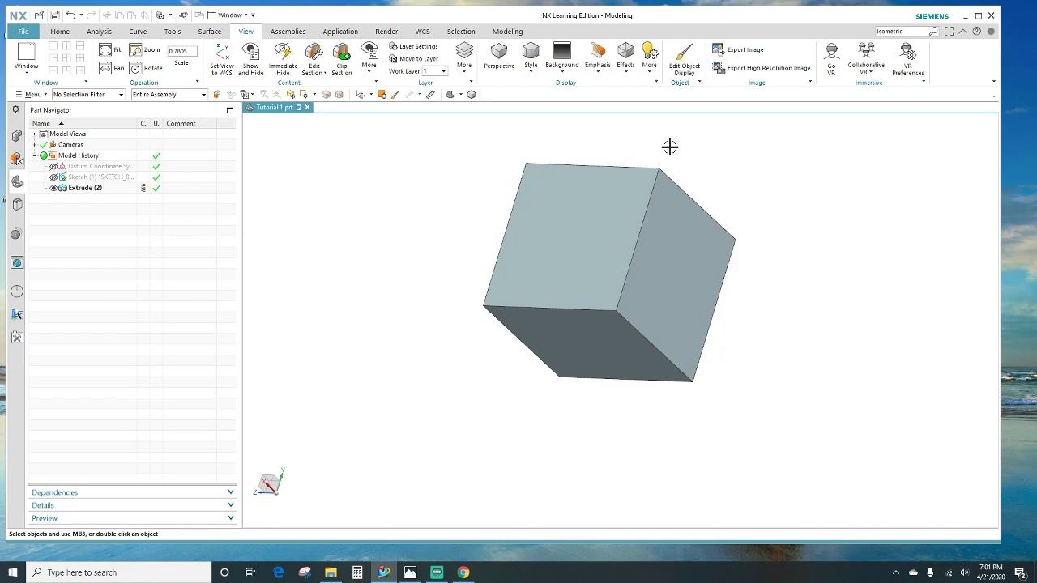
- Give the cube a pale yellow-green colour through Edit Object Display (Ctrl+J)
{"action": "key", "text": "ctrl+j"}
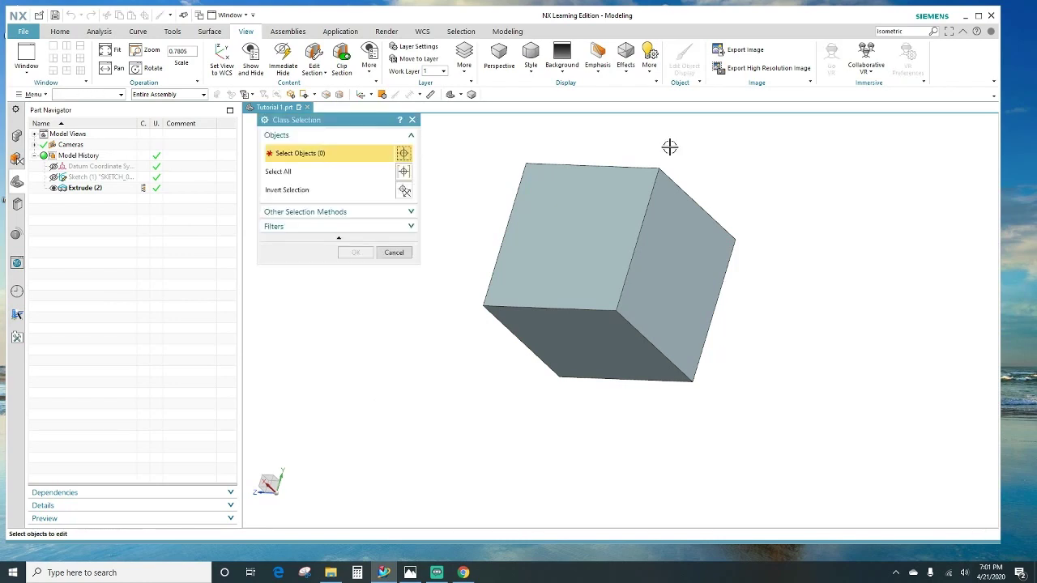
{"action": "left_click", "coordinate": [592, 231]}
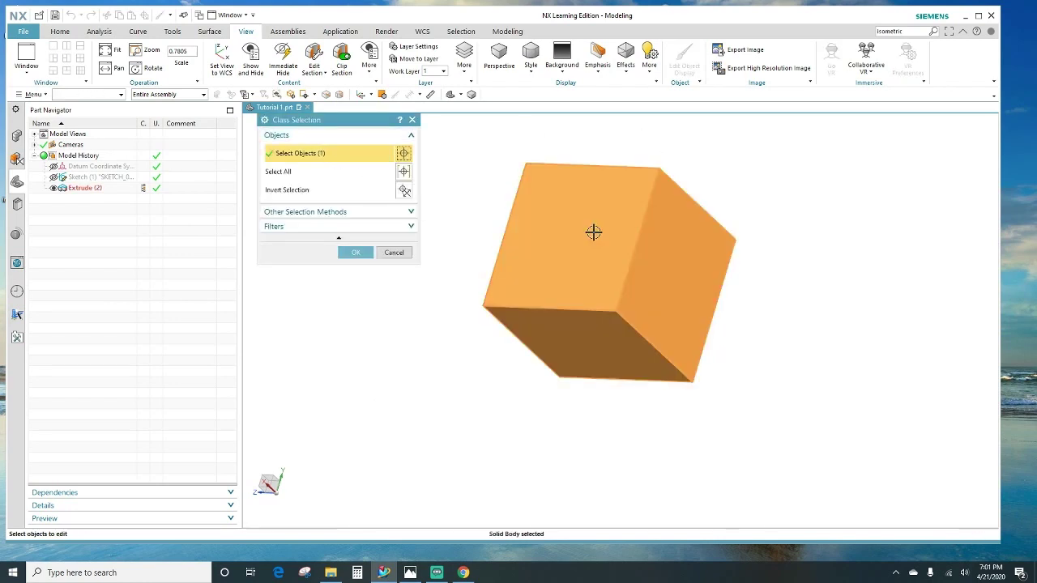
{"action": "left_click", "coordinate": [357, 252]}
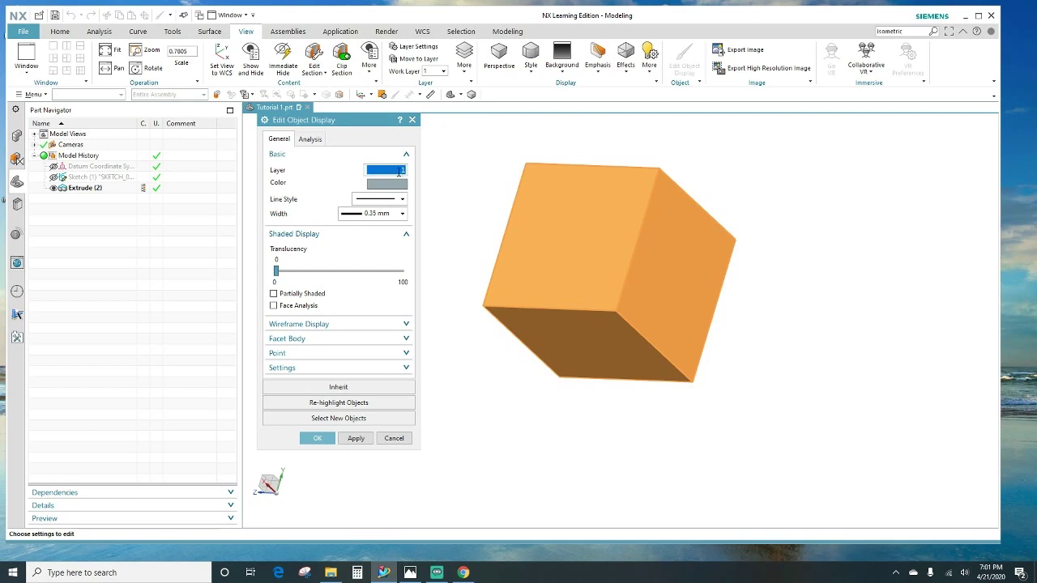
{"action": "left_click", "coordinate": [374, 188]}
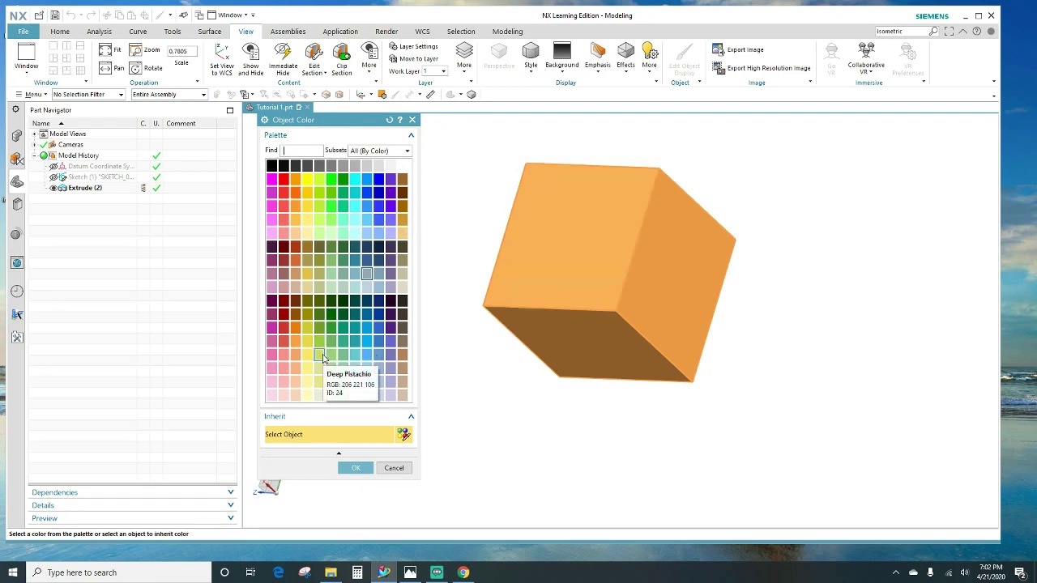
{"action": "left_click", "coordinate": [327, 354]}
{"action": "left_click", "coordinate": [356, 468]}
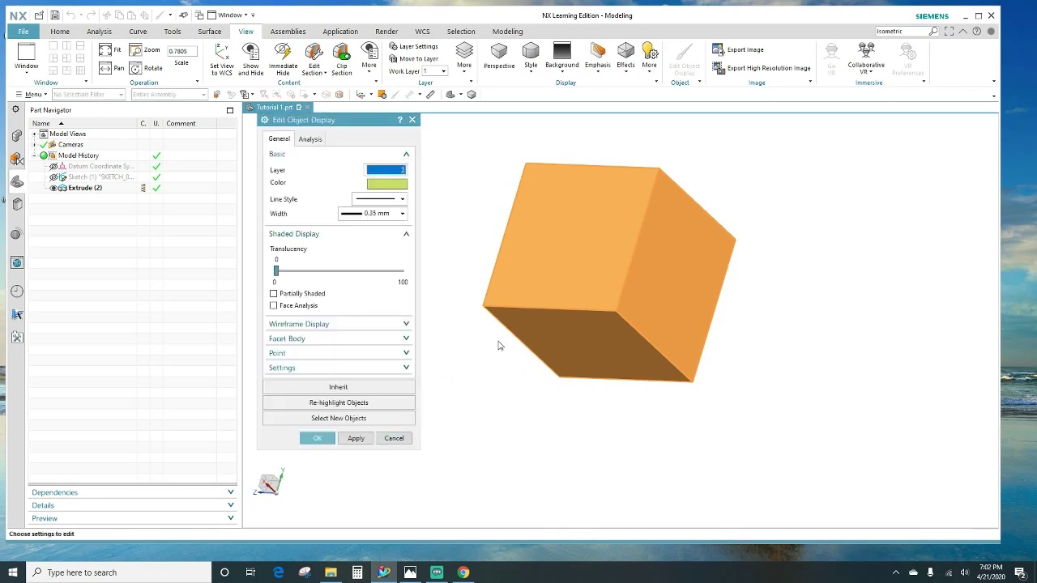
{"action": "left_click", "coordinate": [318, 438]}
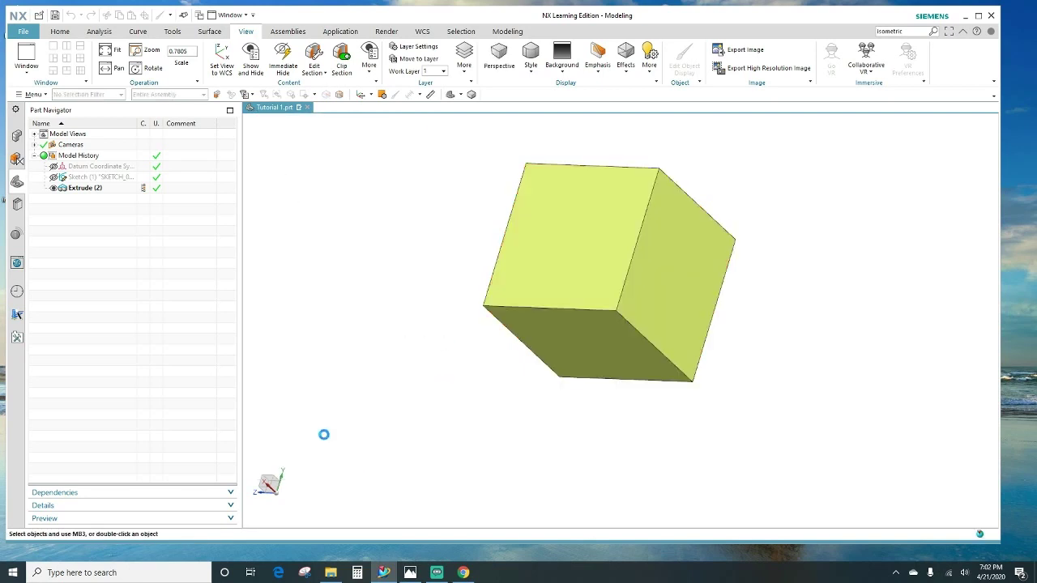
- Orbit the pale yellow-green cube to show its top face, zoom out, and pan it lower
{"action": "middle_click_drag", "start_coordinate": [781, 220], "coordinate": [583, 324]}
{"action": "scroll", "coordinate": [373, 233], "scroll_direction": "down", "scroll_amount": 1}
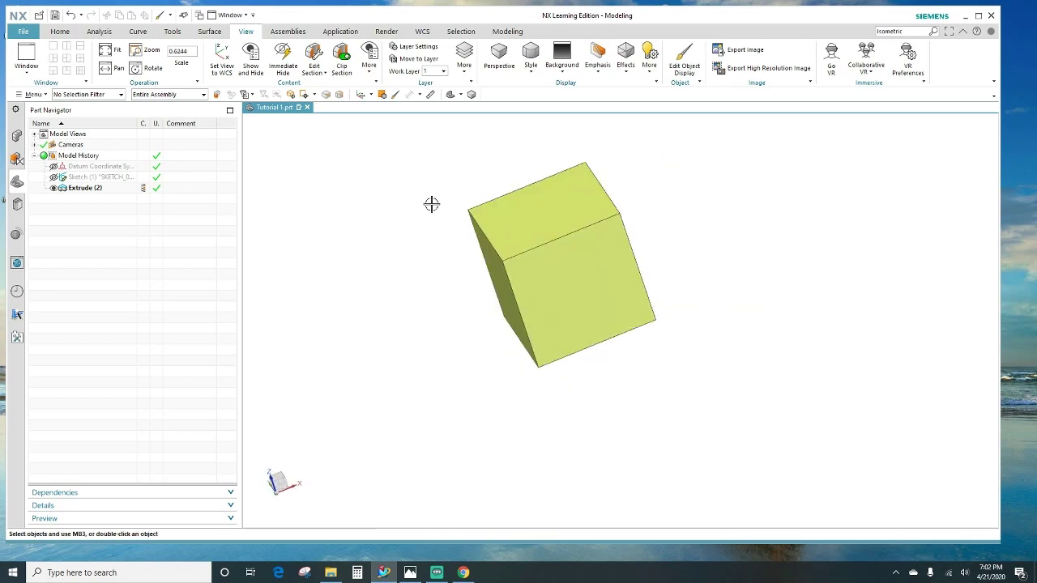
{"action": "middle_click_drag", "start_coordinate": [677, 160], "coordinate": [685, 220], "text": "shift"}
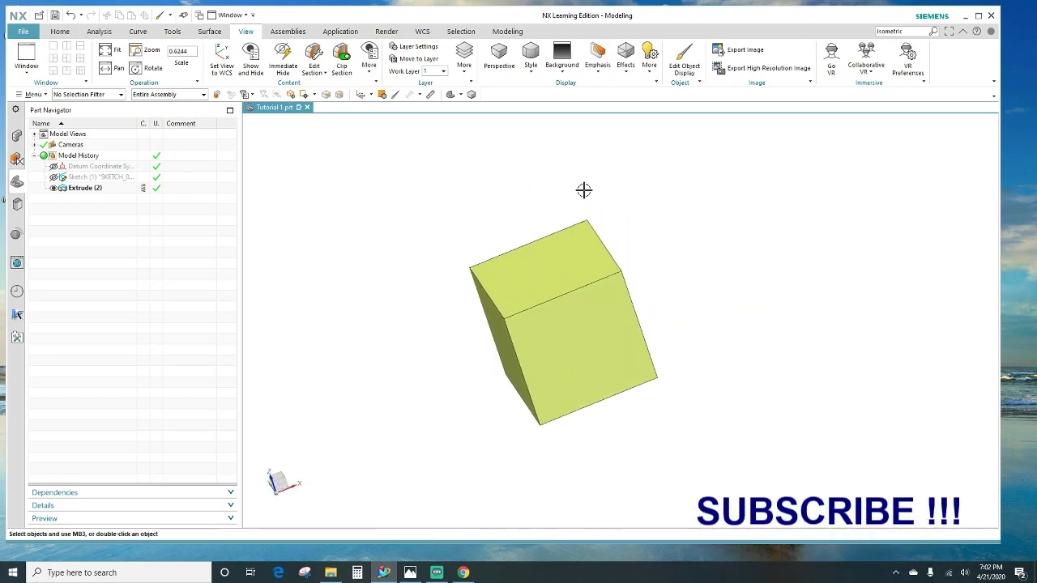